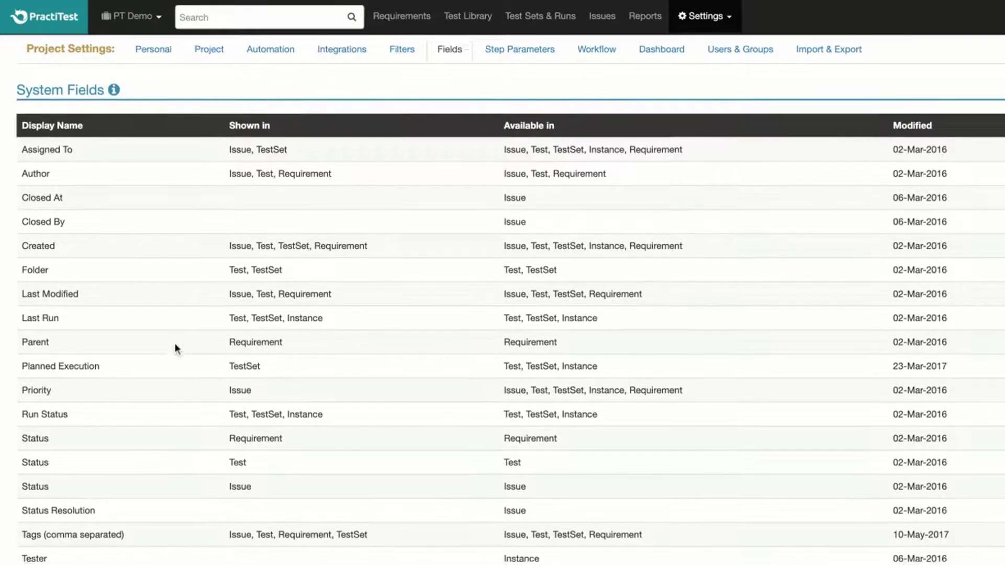
- In Settings > Fields, scroll to the Custom Fields table and begin a new custom field to review its formats
scroll(510, 299, "down", 4)
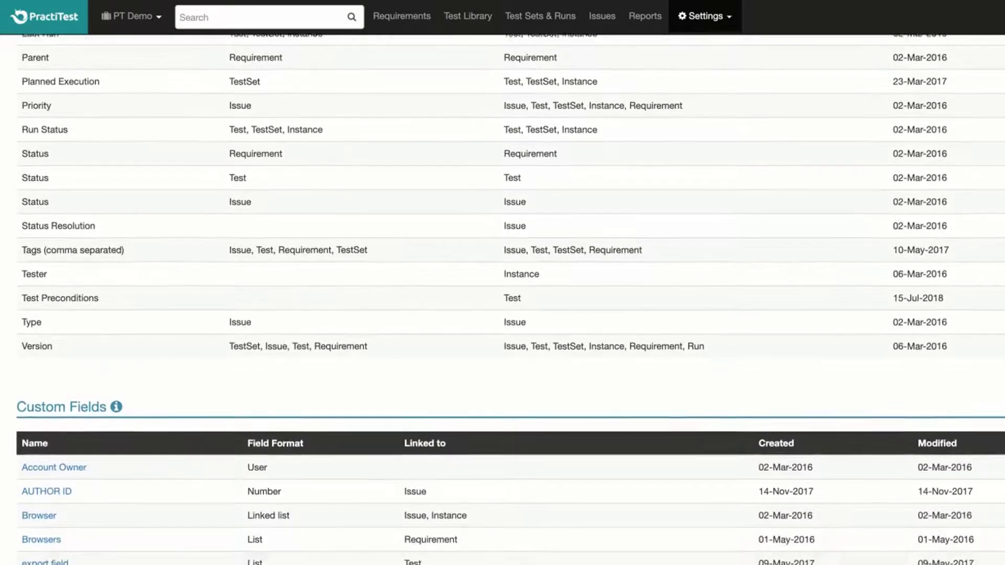
scroll(510, 298, "down", 3)
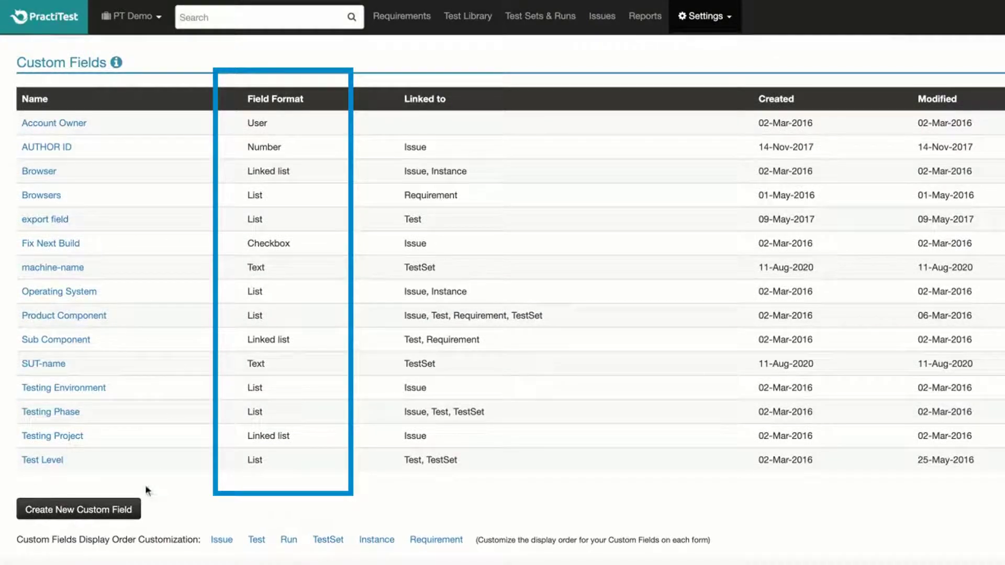
left_click(132, 511)
left_click(193, 176)
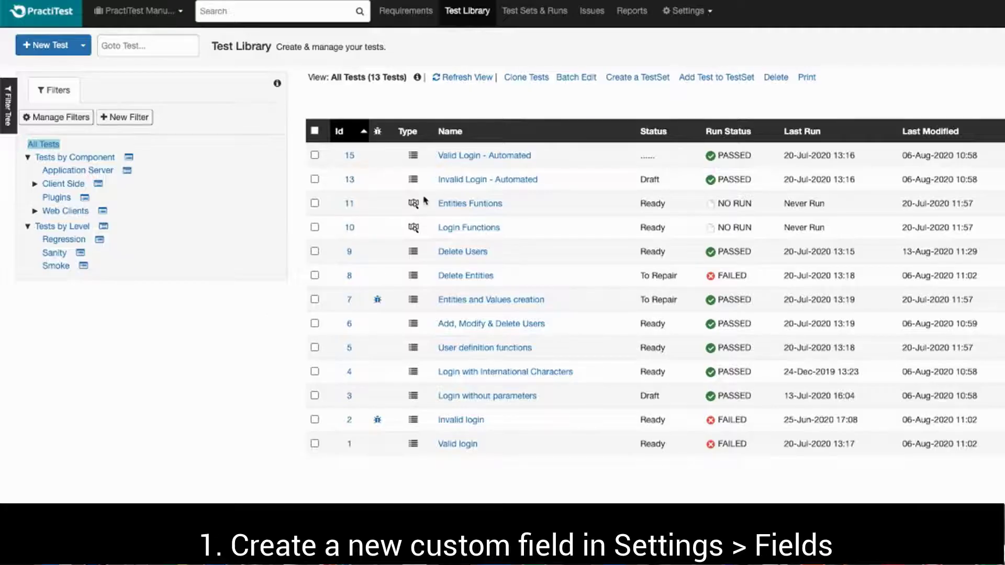
- Create a new custom field named Feature with List format
left_click(679, 13)
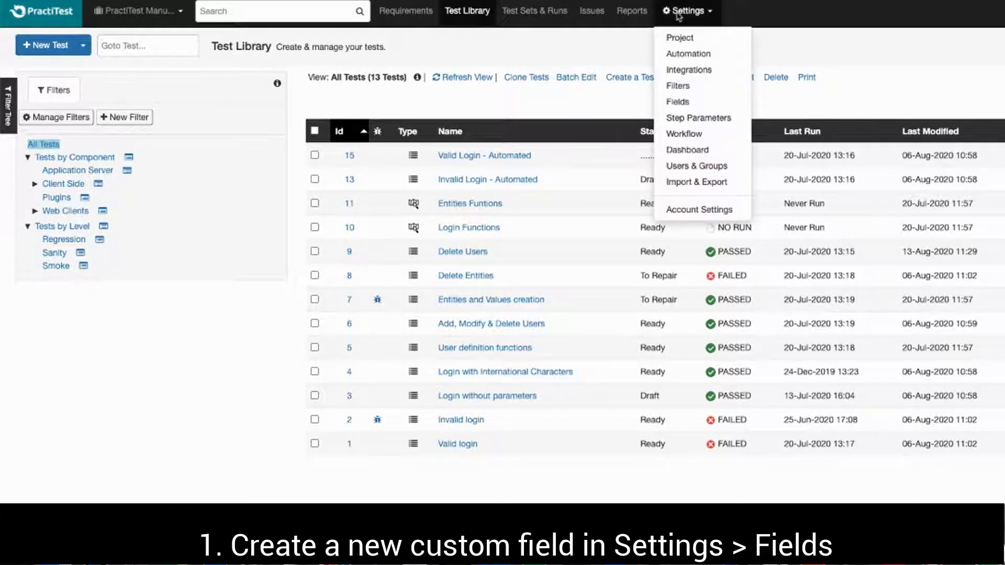
left_click(675, 101)
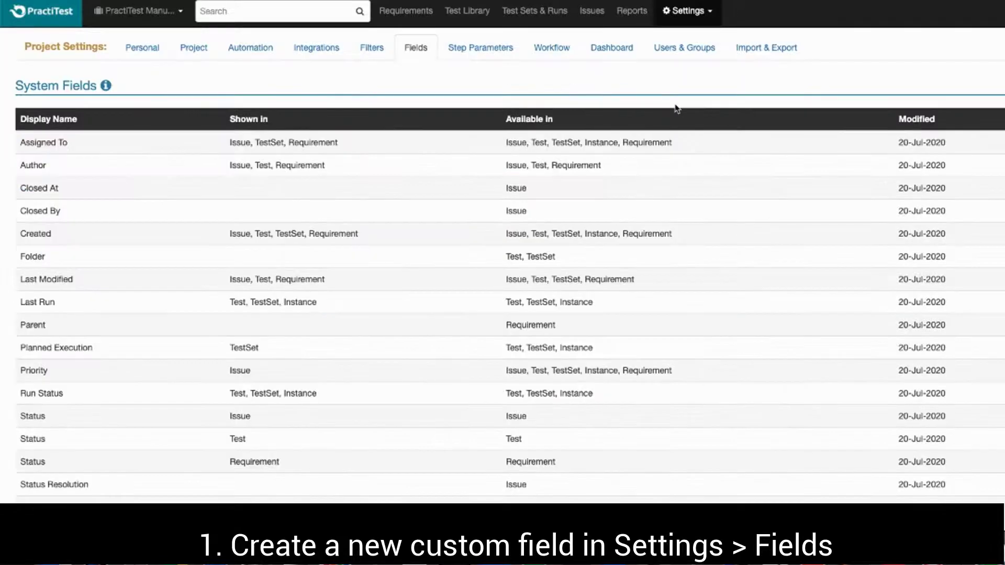
scroll(708, 151, "down", 10)
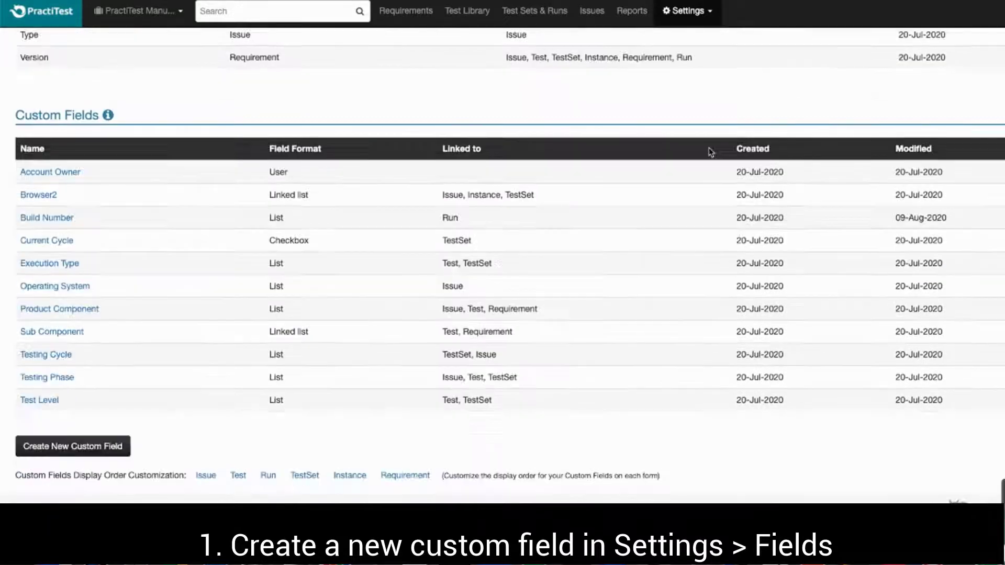
left_click(77, 447)
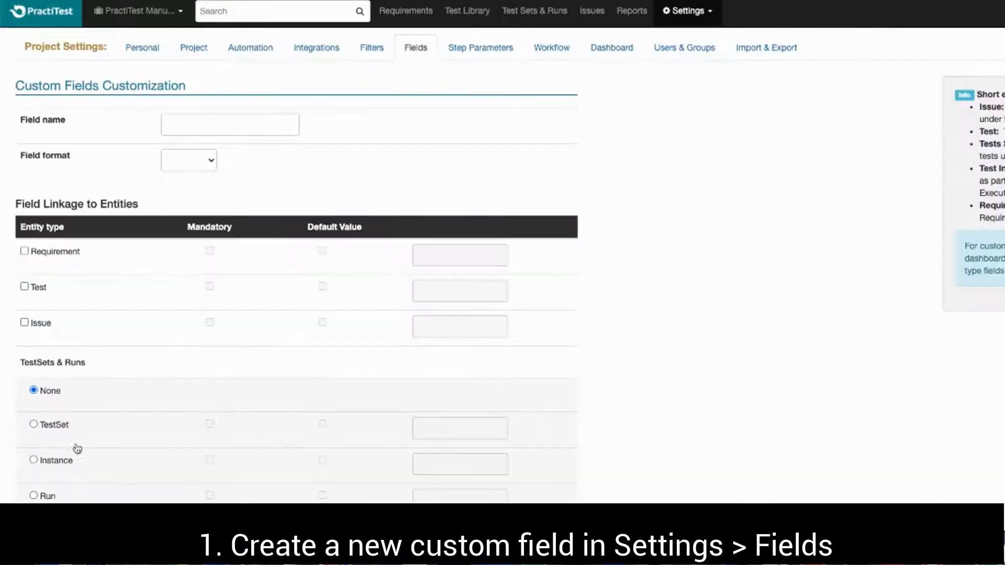
left_click(187, 117)
type("Fe")
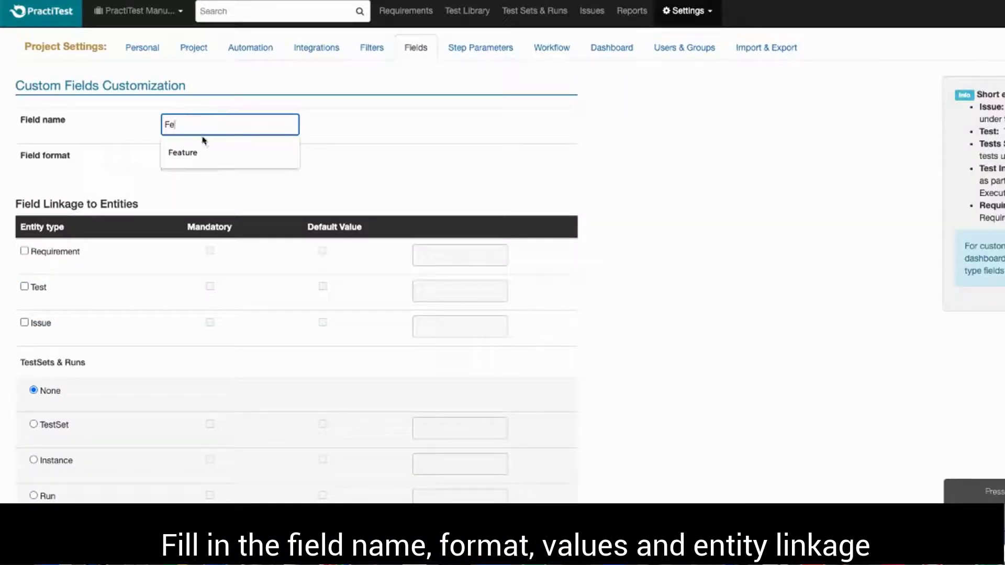
left_click(193, 150)
left_click(197, 159)
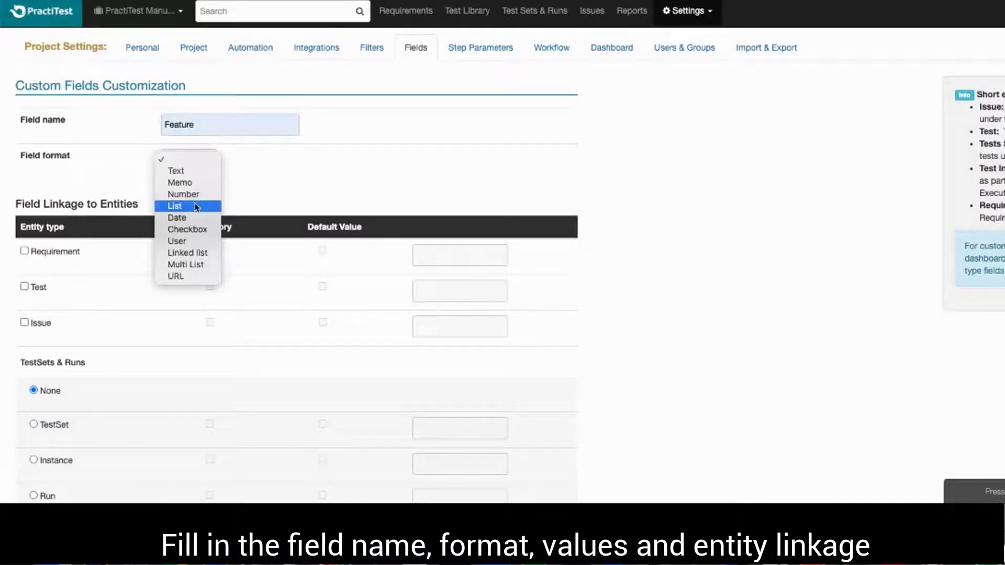
left_click(194, 205)
- Add the list values feature 1, feature 2 and Feature 3
left_click(89, 245)
type("f")
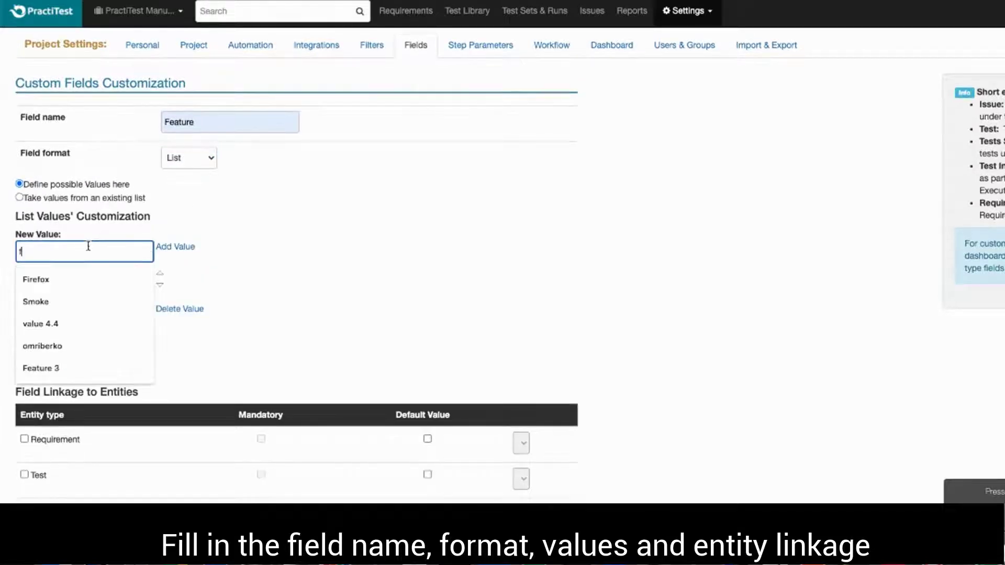
type("eature 1")
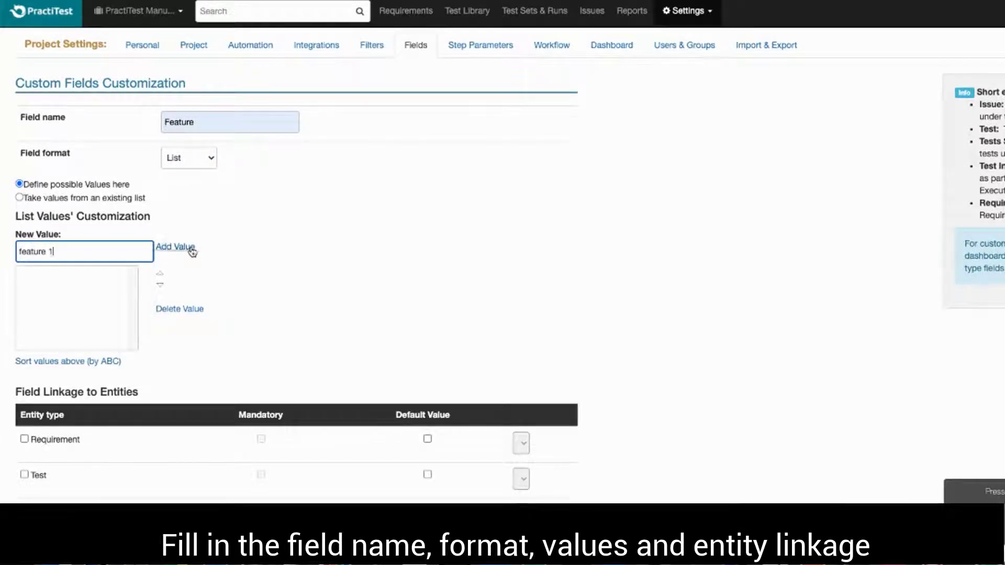
left_click(190, 250)
left_click(123, 247)
type("feature 2")
left_click(175, 246)
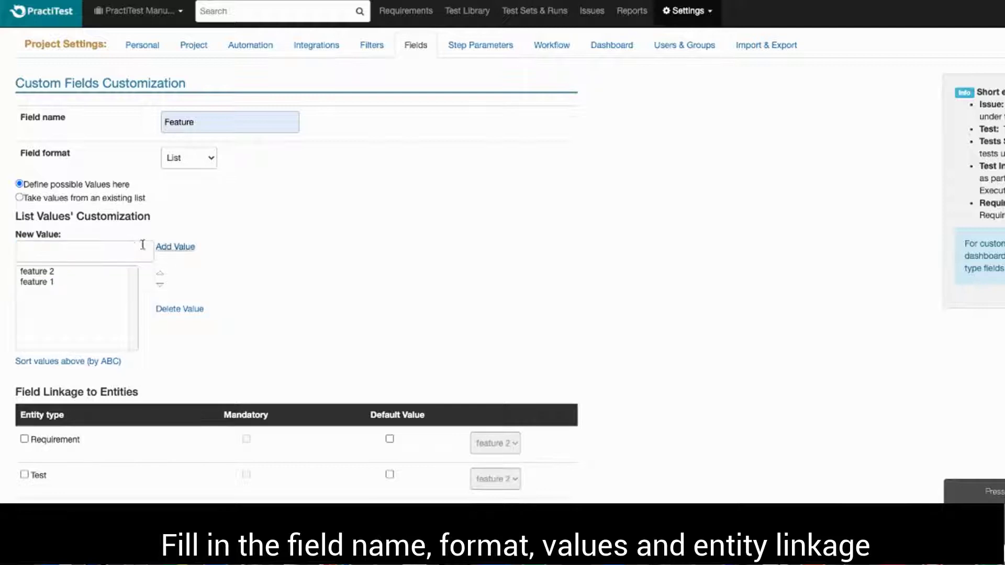
left_click(134, 249)
type("fe")
left_click(126, 280)
left_click(178, 246)
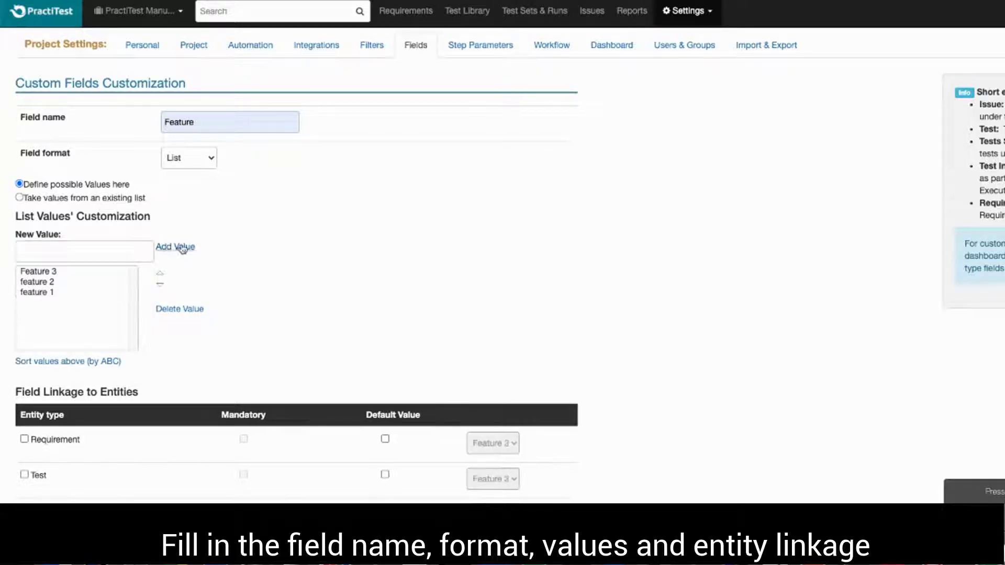
- Link the Feature field to Tests
scroll(281, 279, "down", 2)
scroll(281, 279, "down", 2)
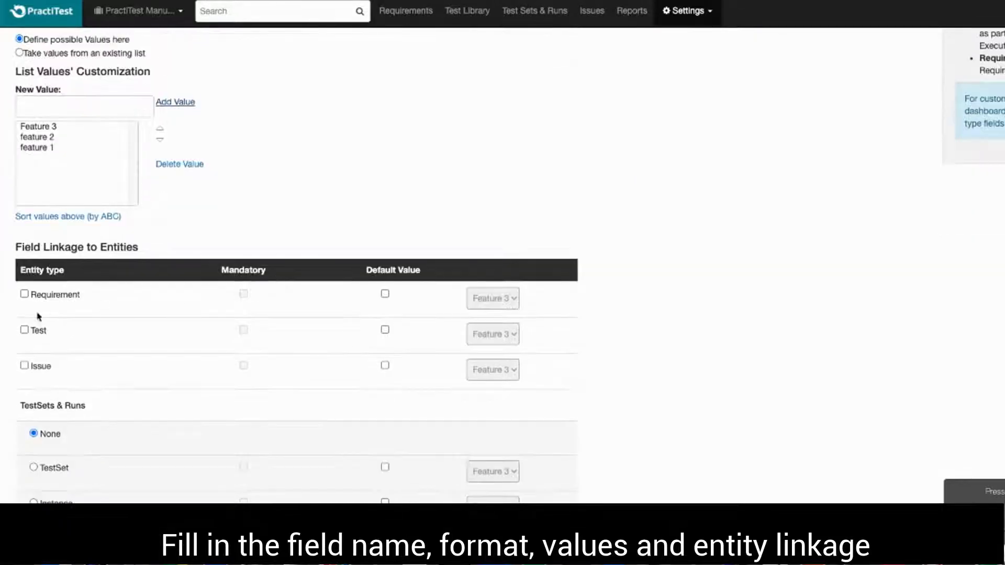
left_click(24, 330)
scroll(219, 331, "down", 4)
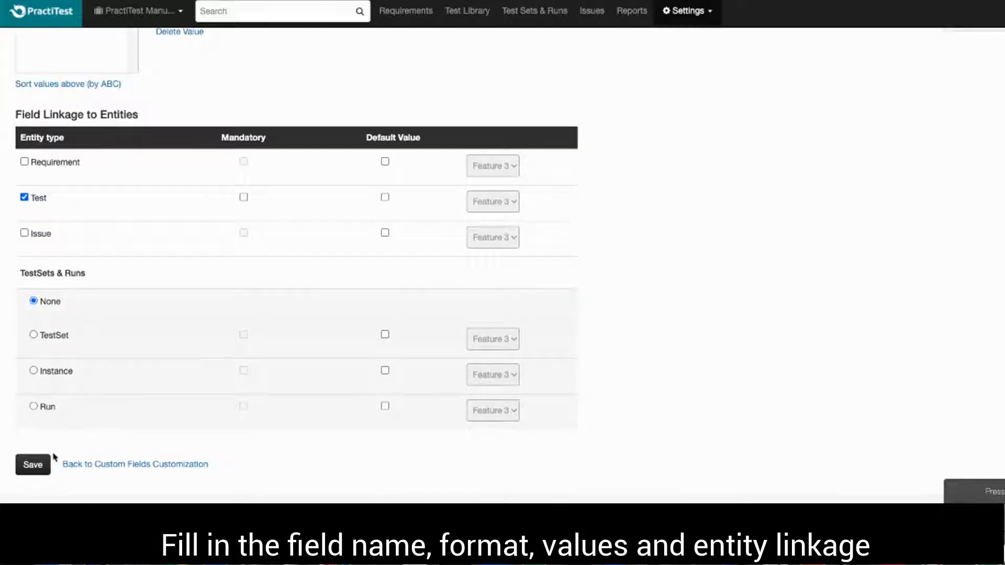
- Save the Feature field, then set test #9 Delete Users' Feature to feature 1 and save it
left_click(33, 464)
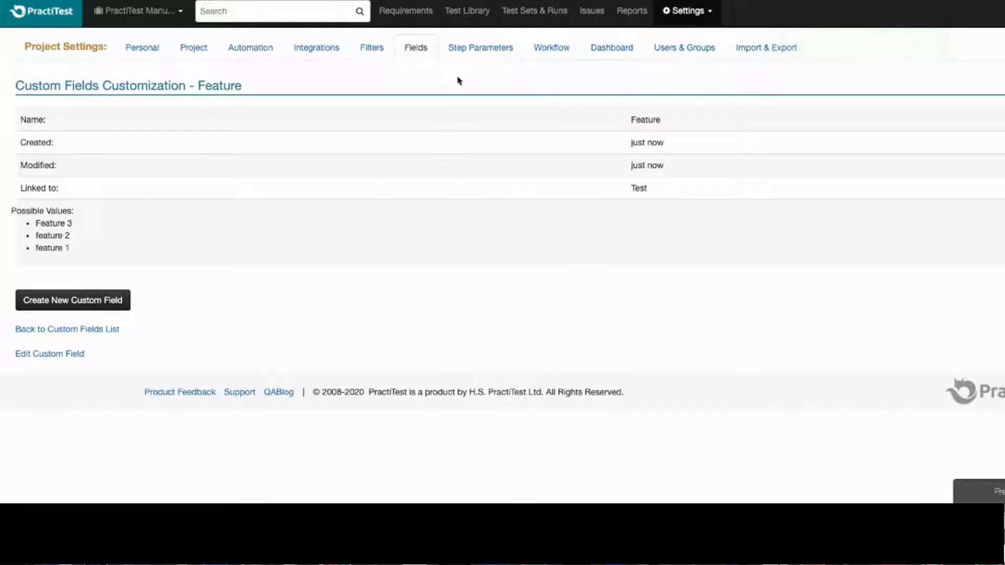
left_click(468, 20)
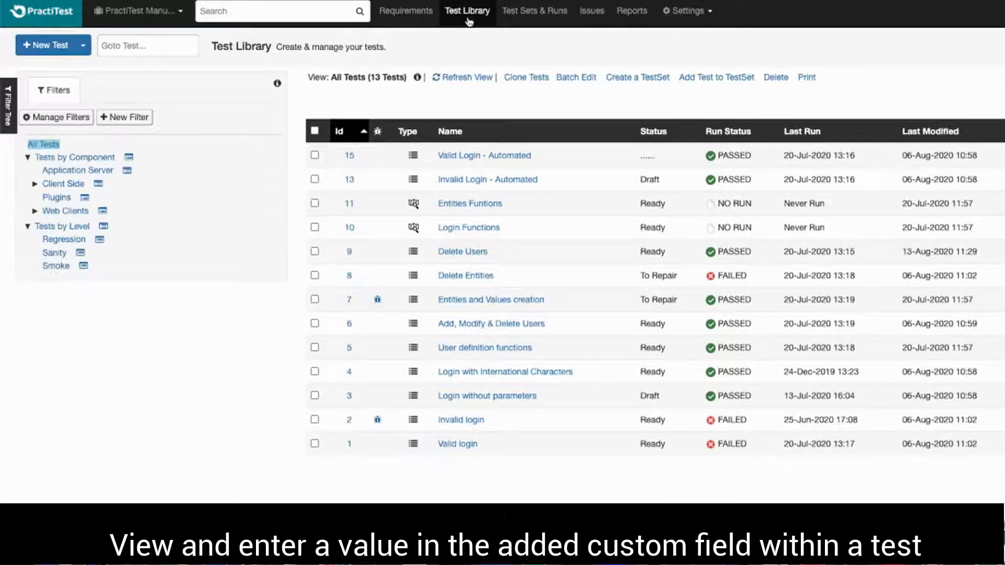
left_click(462, 251)
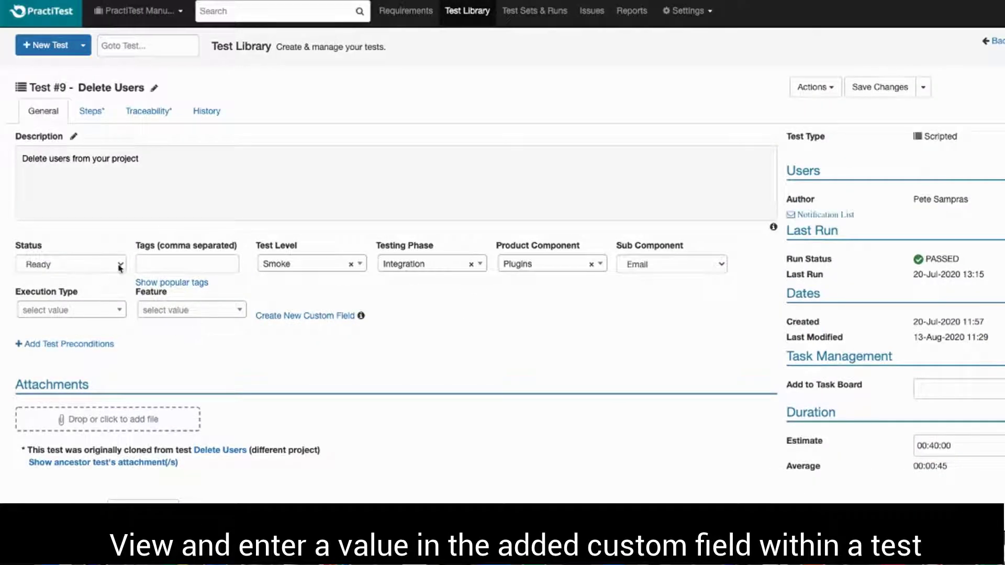
left_click(166, 311)
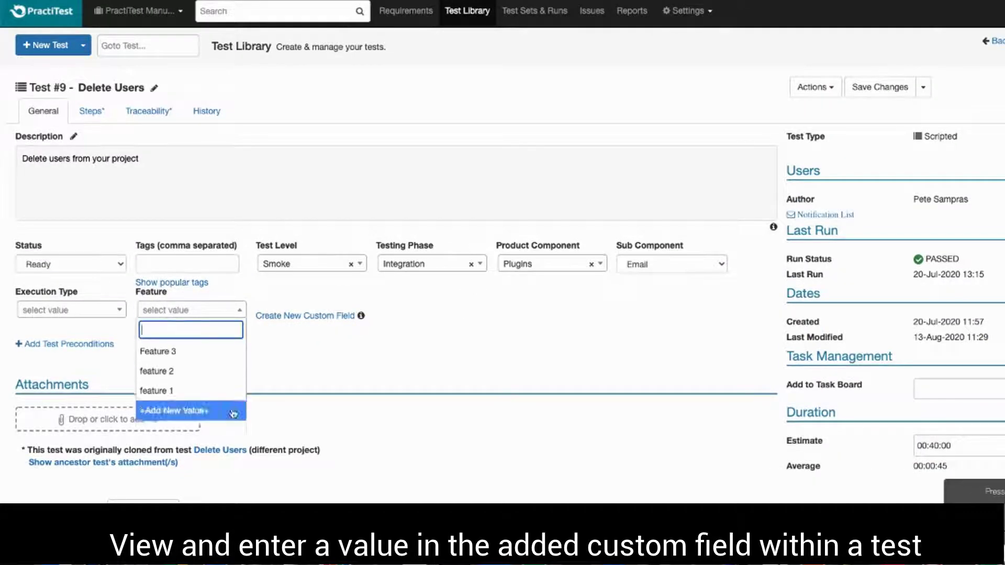
left_click(204, 391)
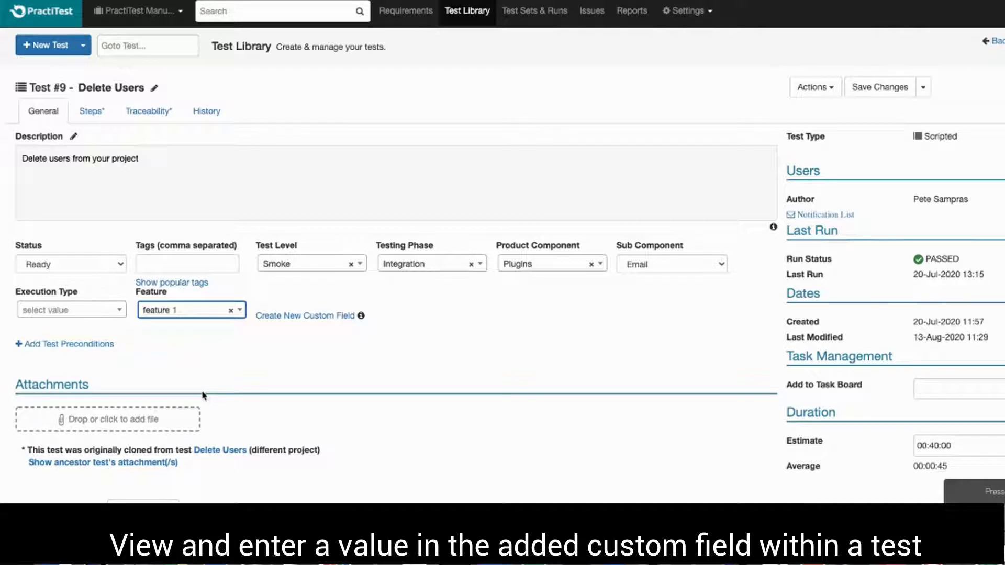
left_click(873, 88)
- Start a new Test Library filter named Feature 1
left_click(457, 16)
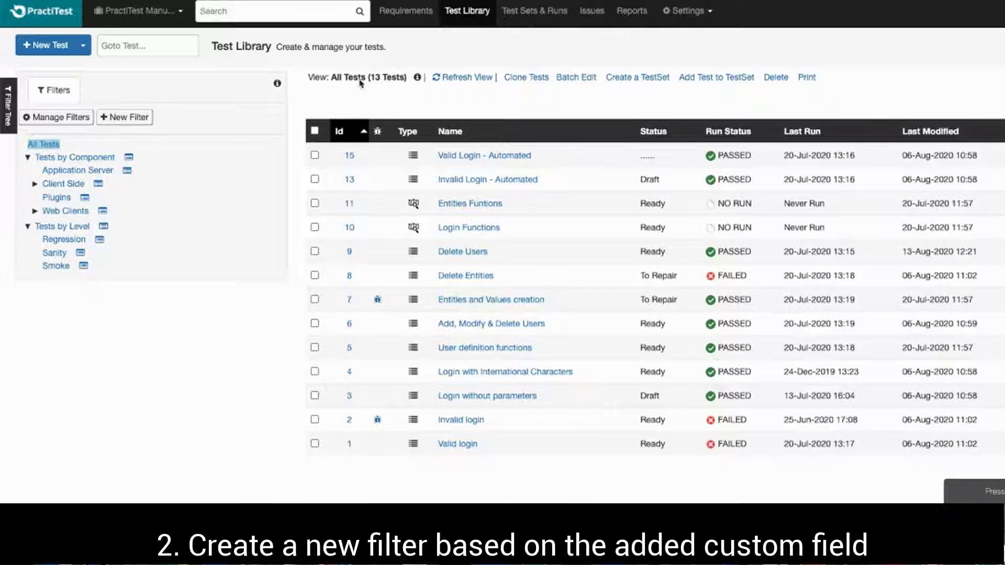
left_click(117, 120)
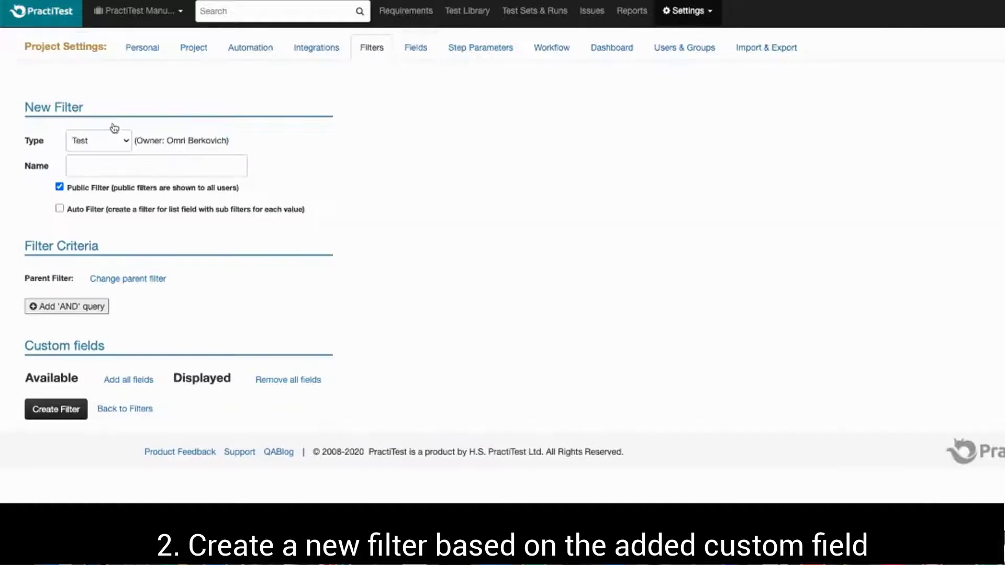
left_click(95, 159)
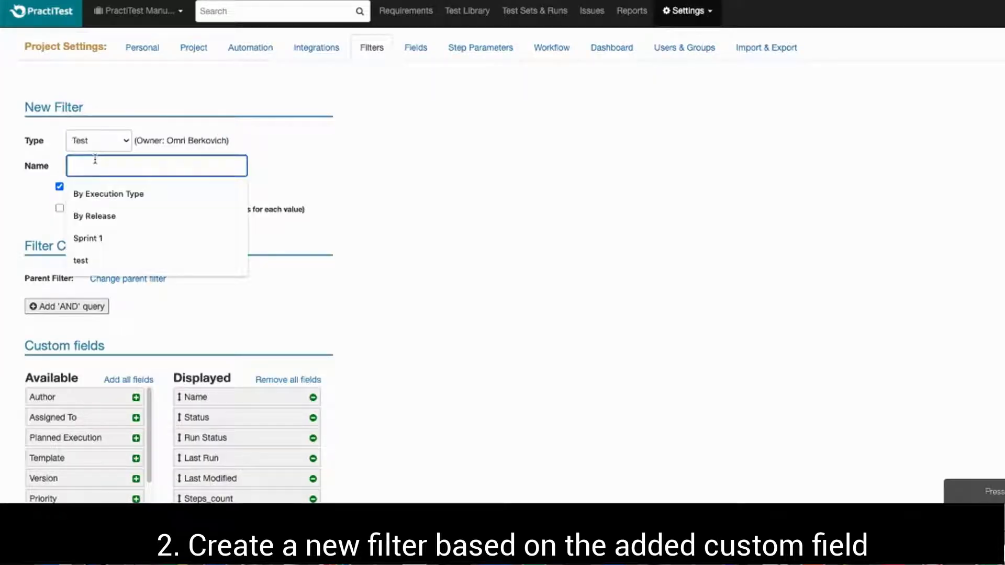
type("Feature 1")
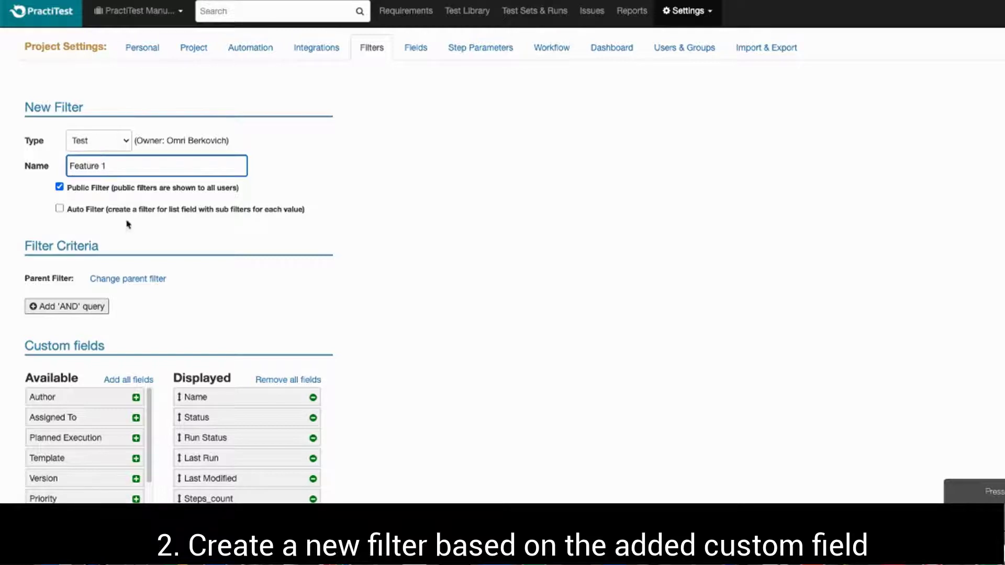
scroll(159, 238, "down", 1)
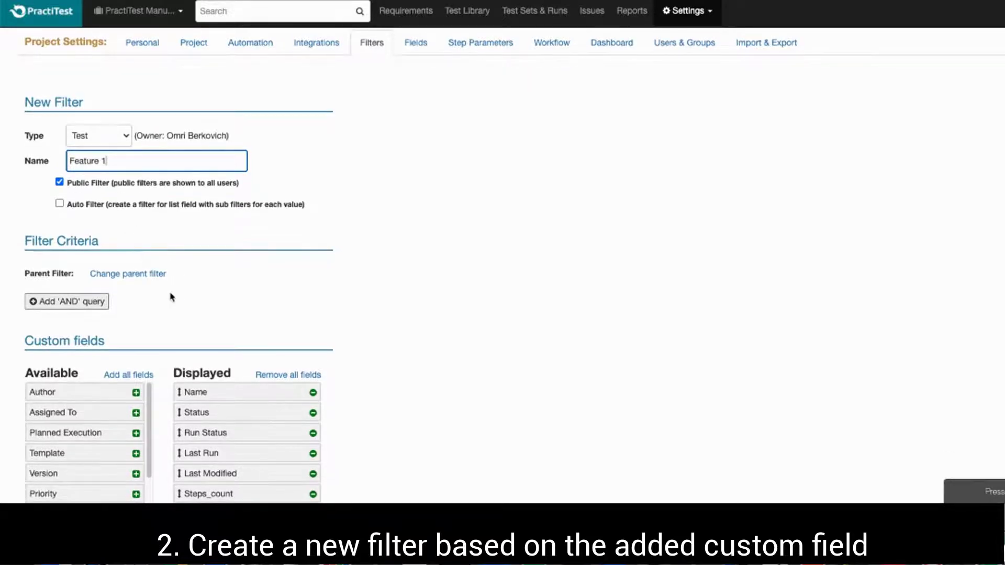
- Add the filter criterion Feature is feature 1
left_click(58, 303)
left_click(96, 266)
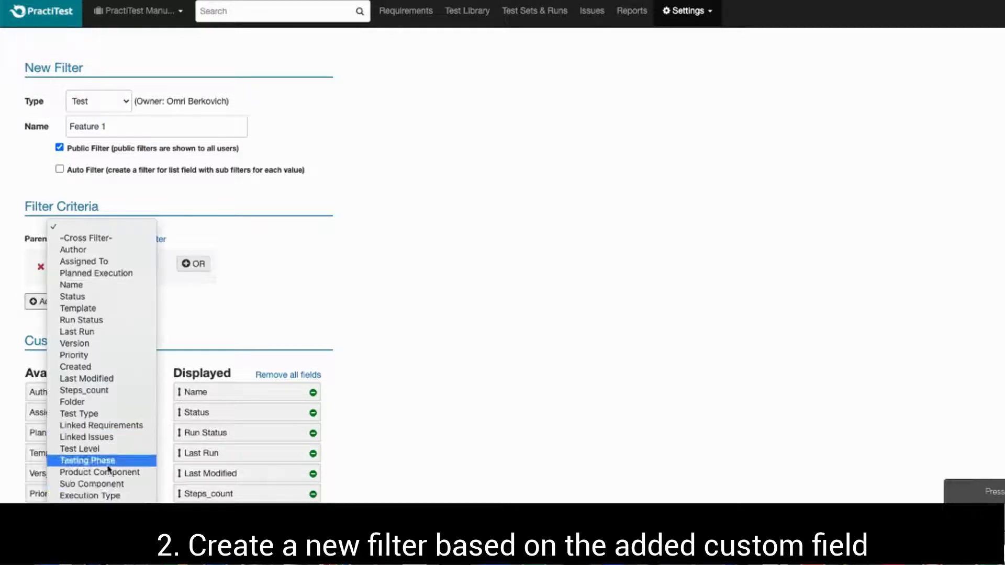
left_click(126, 416)
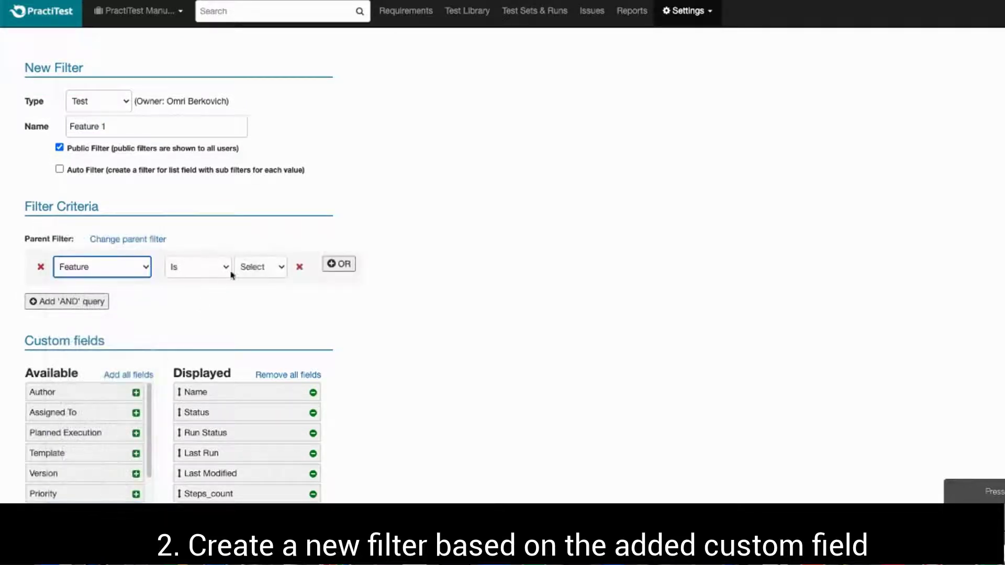
left_click(255, 266)
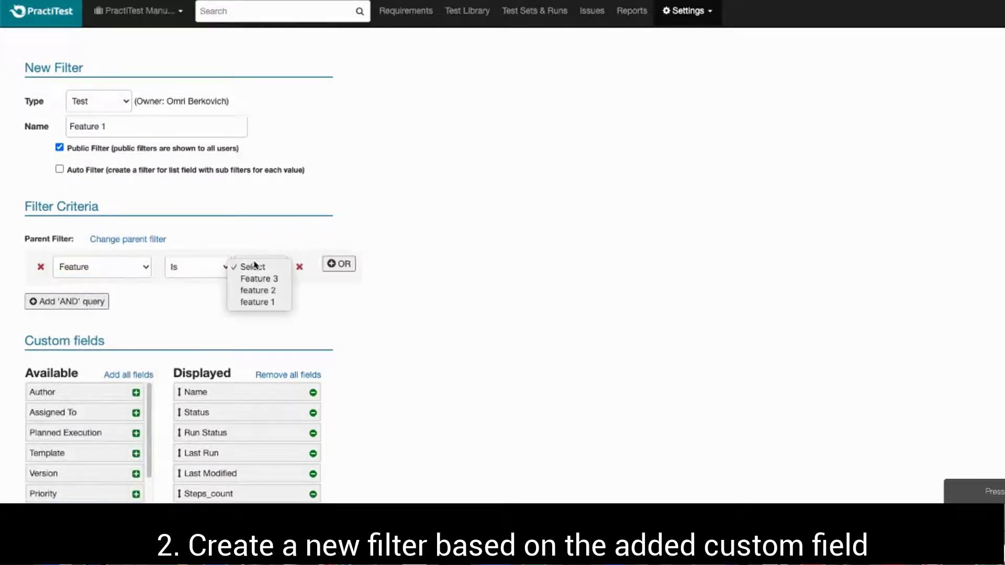
left_click(258, 303)
- Display the Feature column and remove Steps_count from the filter's displayed fields
scroll(258, 325, "down", 2)
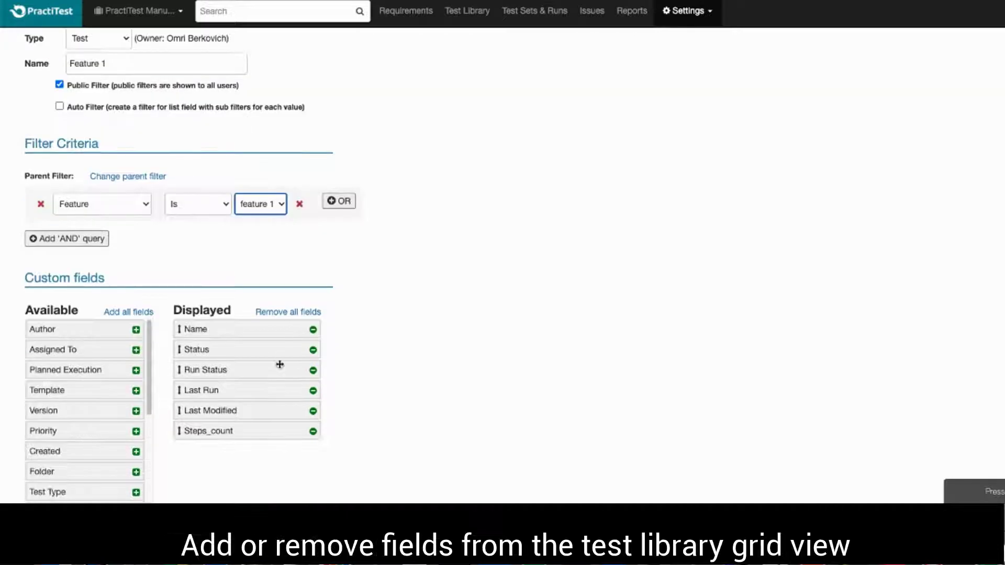
scroll(96, 397, "down", 3)
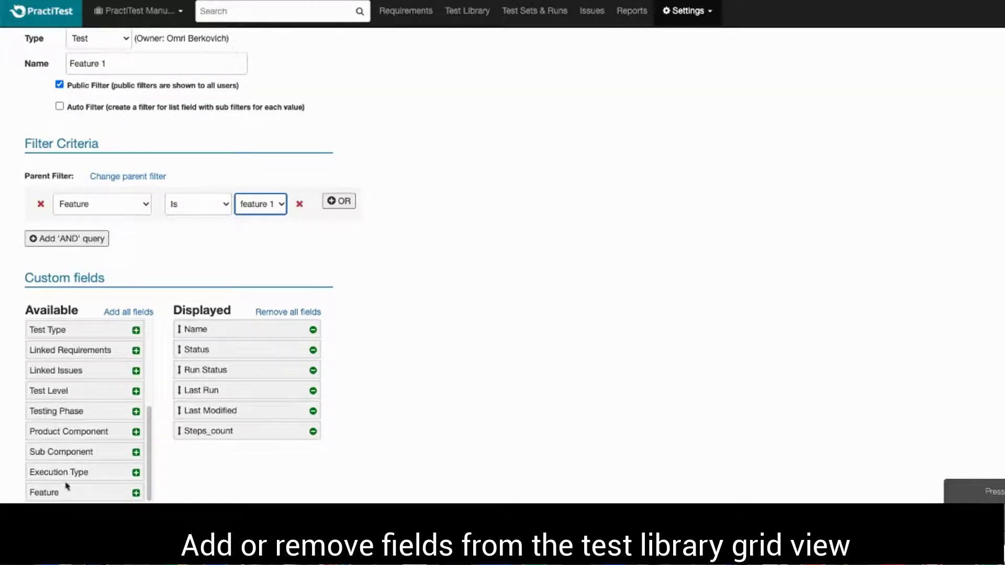
left_click_drag(61, 492, 239, 457)
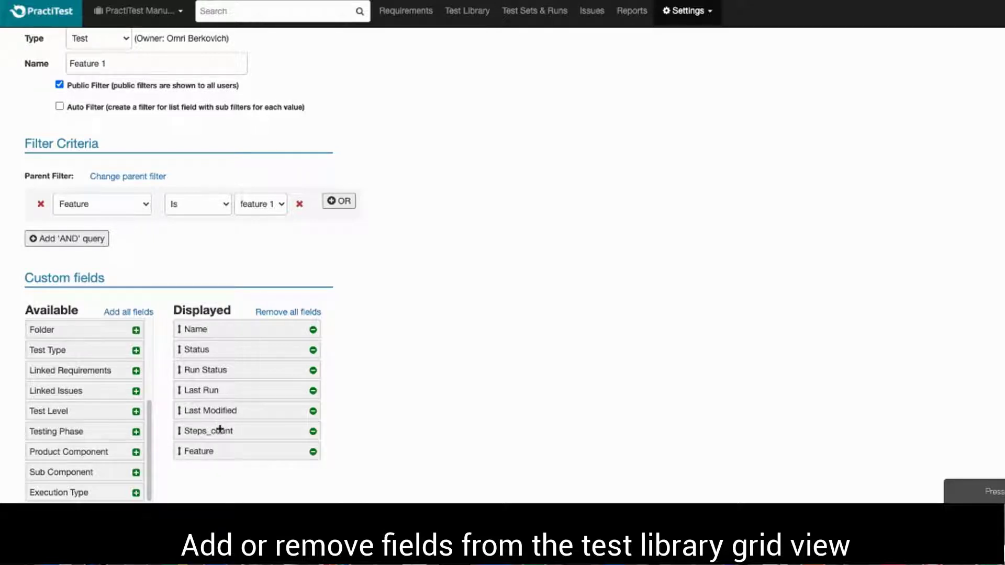
left_click_drag(219, 429, 63, 414)
scroll(178, 481, "down", 2)
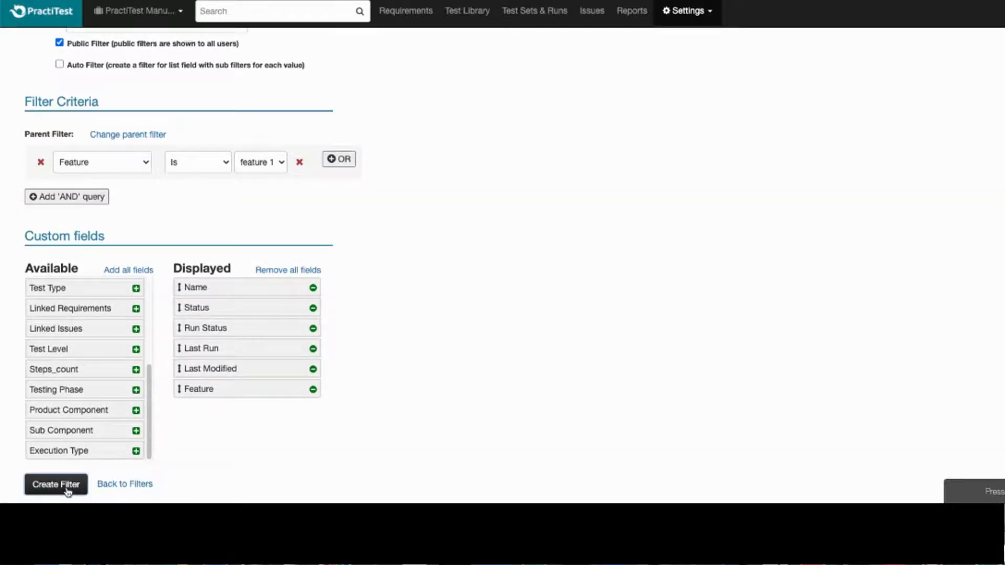
- Save the Feature 1 filter and view its single match, #9 Delete Users
left_click(56, 485)
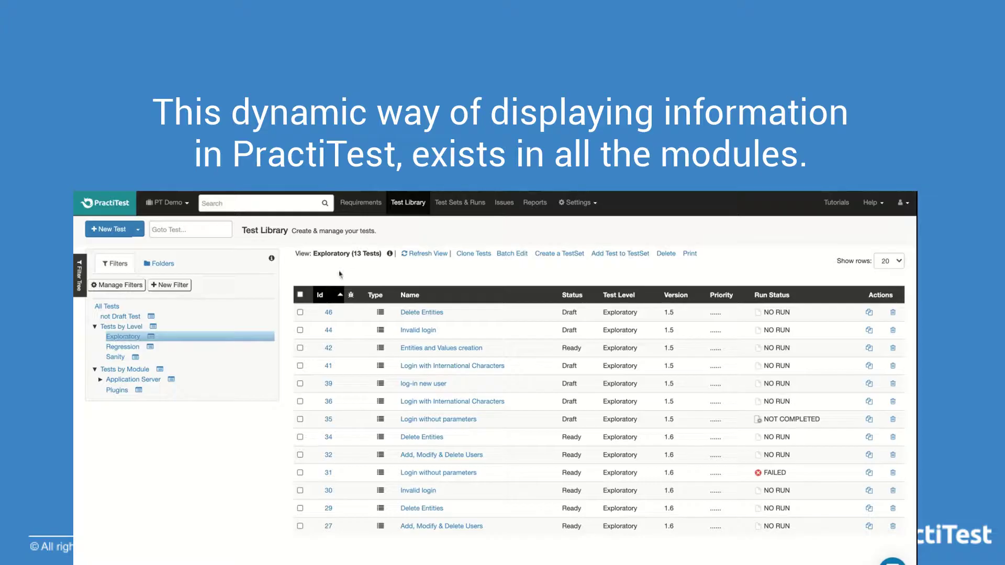
left_click(449, 208)
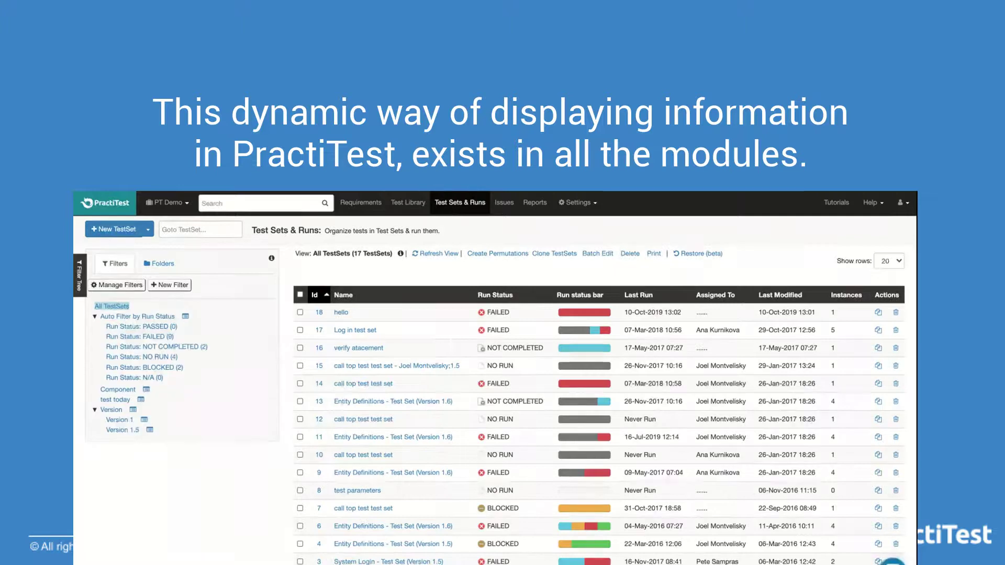
left_click(503, 208)
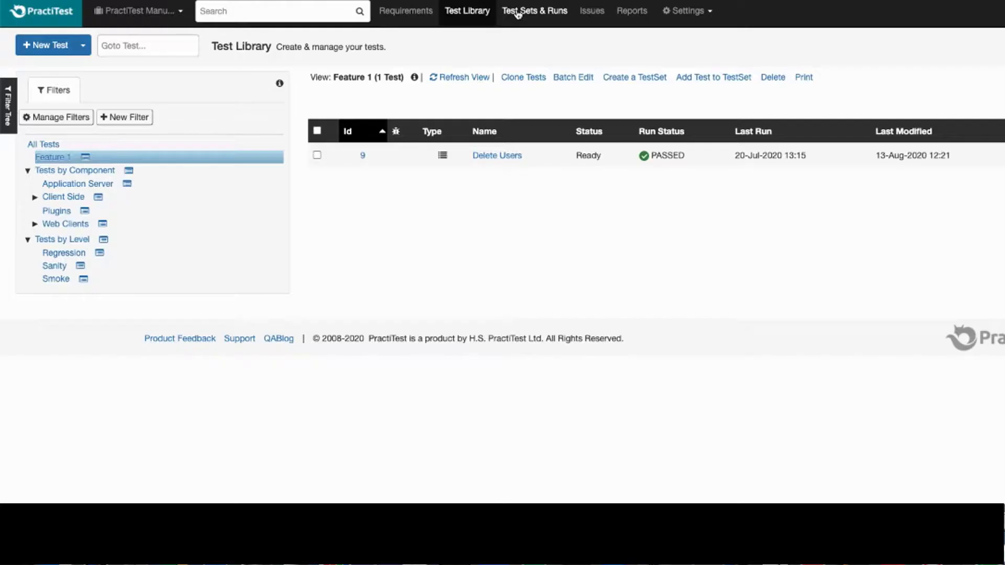
- Start a new Test Sets & Runs filter named 'Assigned to me'
left_click(517, 11)
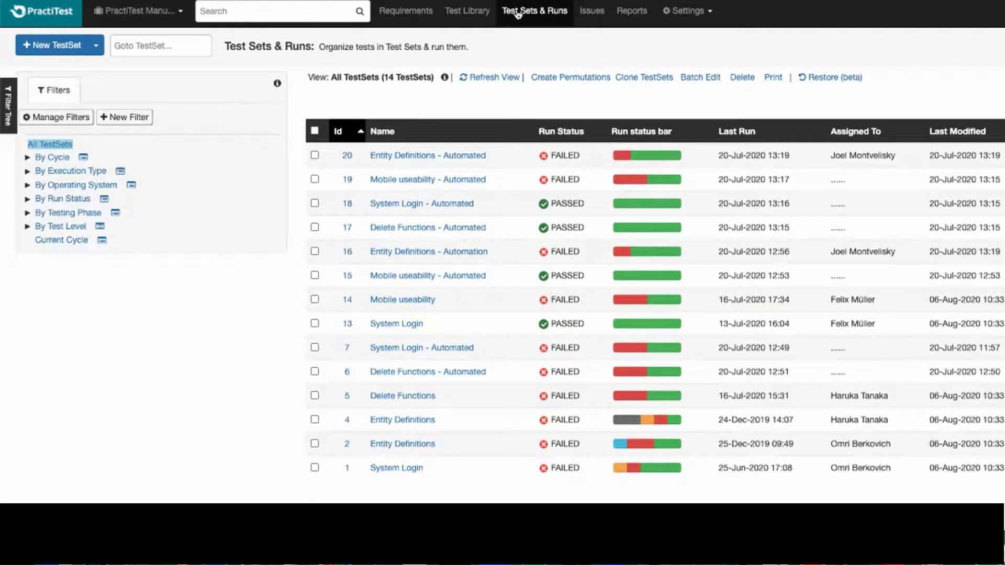
left_click(135, 120)
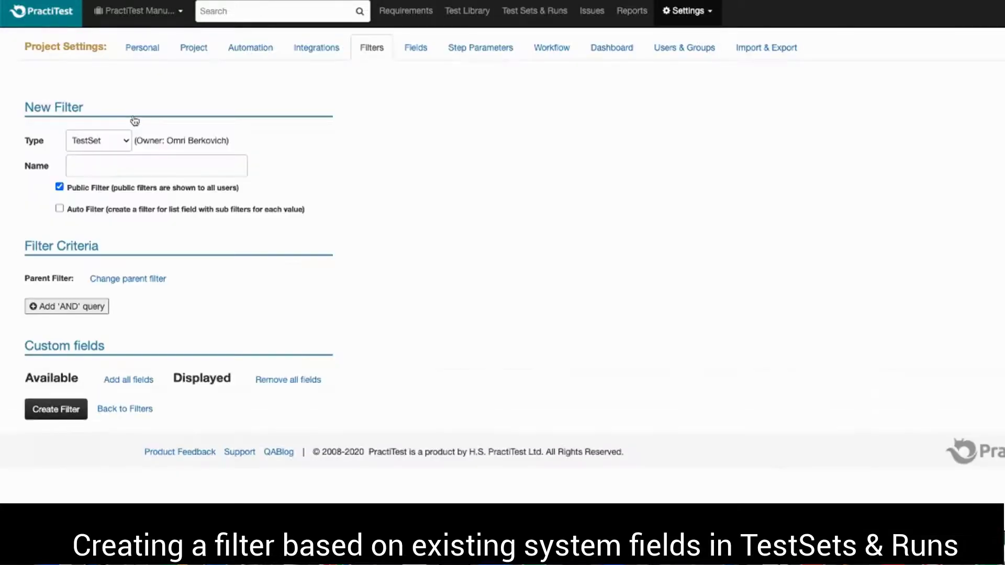
left_click(122, 164)
type("Ass")
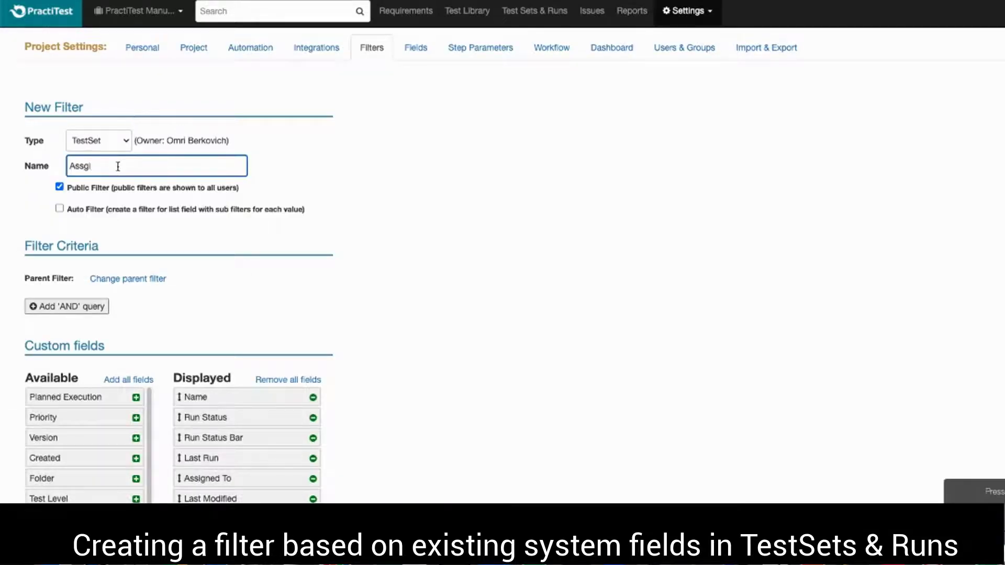
type("igned to me")
scroll(141, 186, "down", 1)
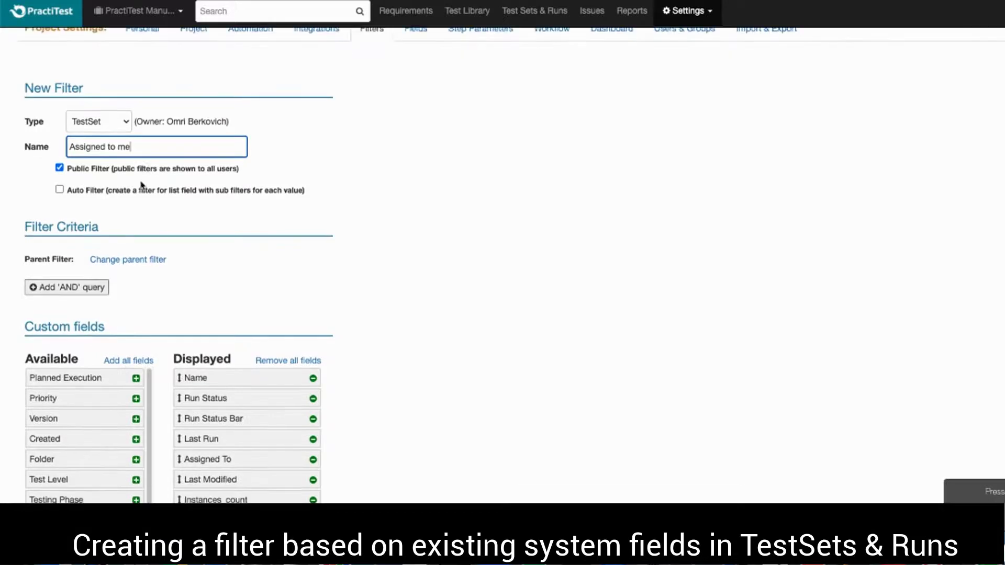
- Add the criterion Assigned To is Current User
left_click(92, 288)
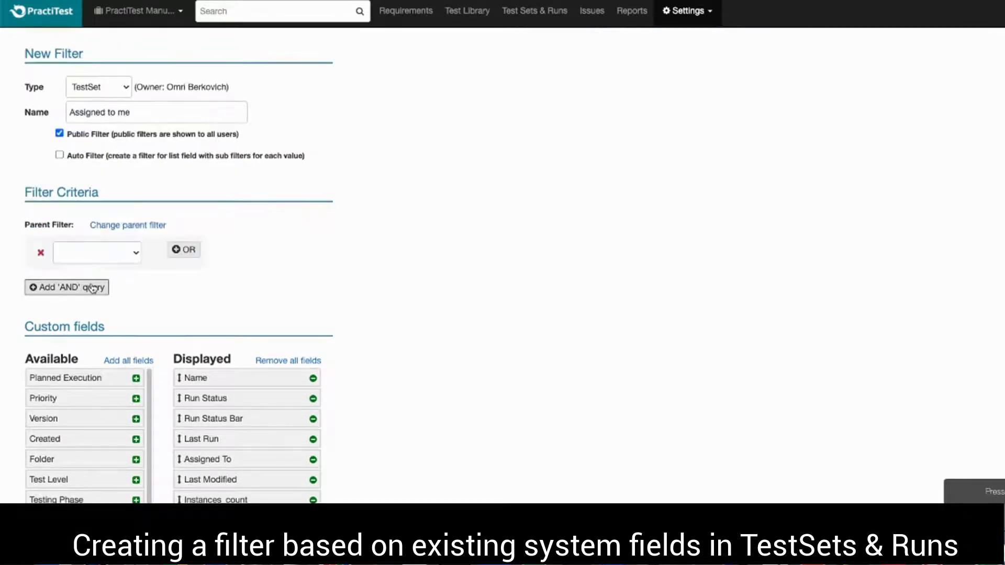
left_click(102, 257)
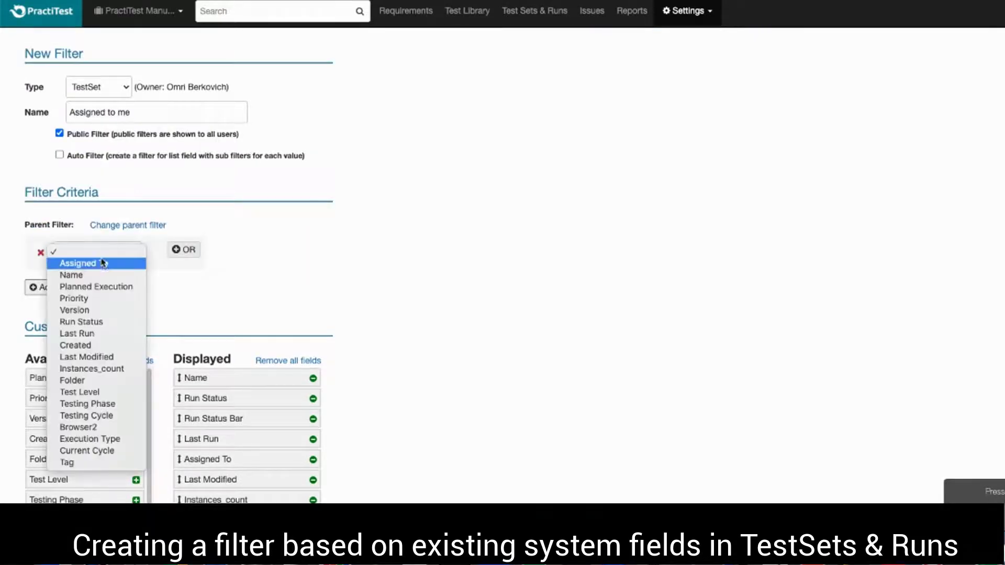
left_click(103, 264)
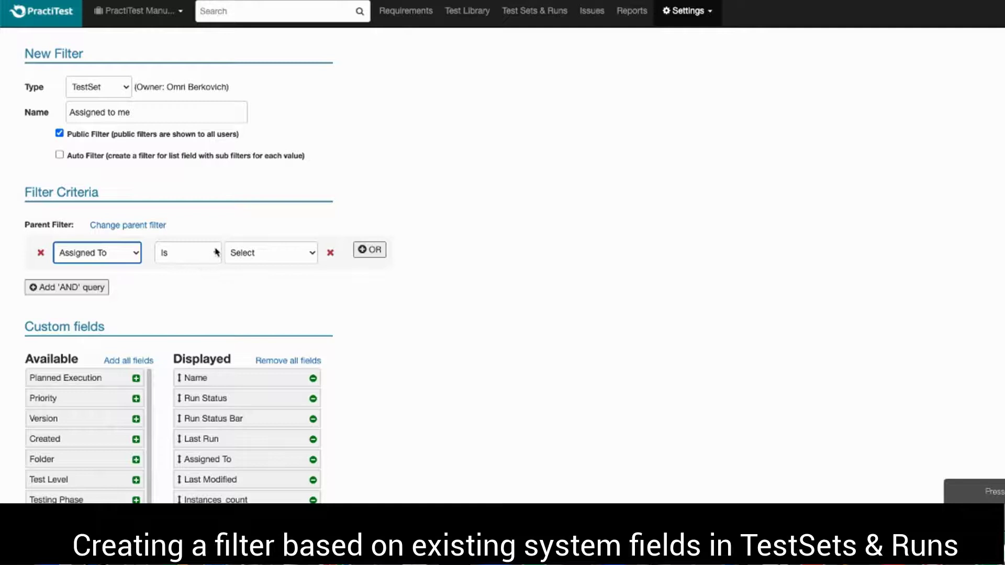
left_click(237, 252)
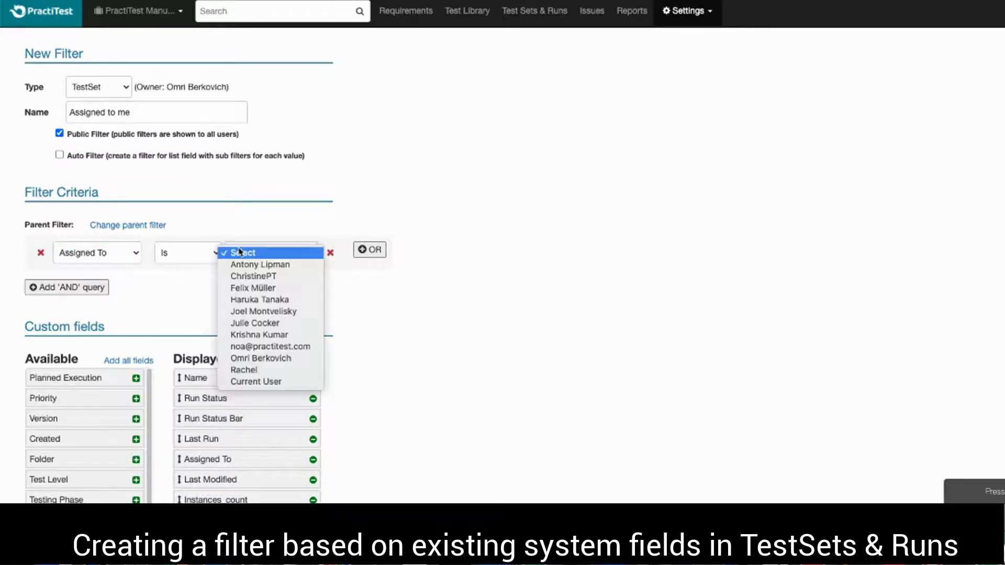
left_click(268, 382)
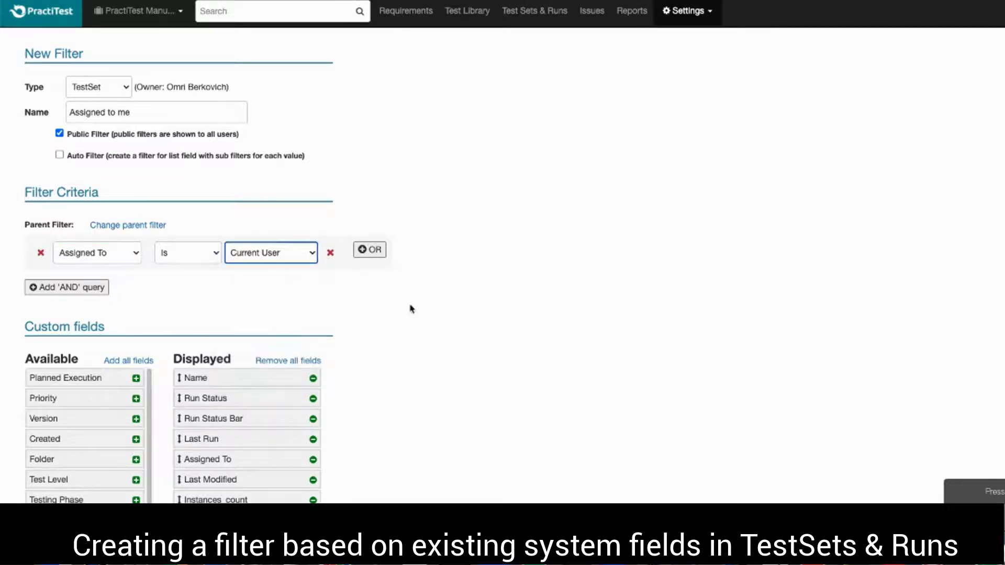
scroll(369, 331, "down", 2)
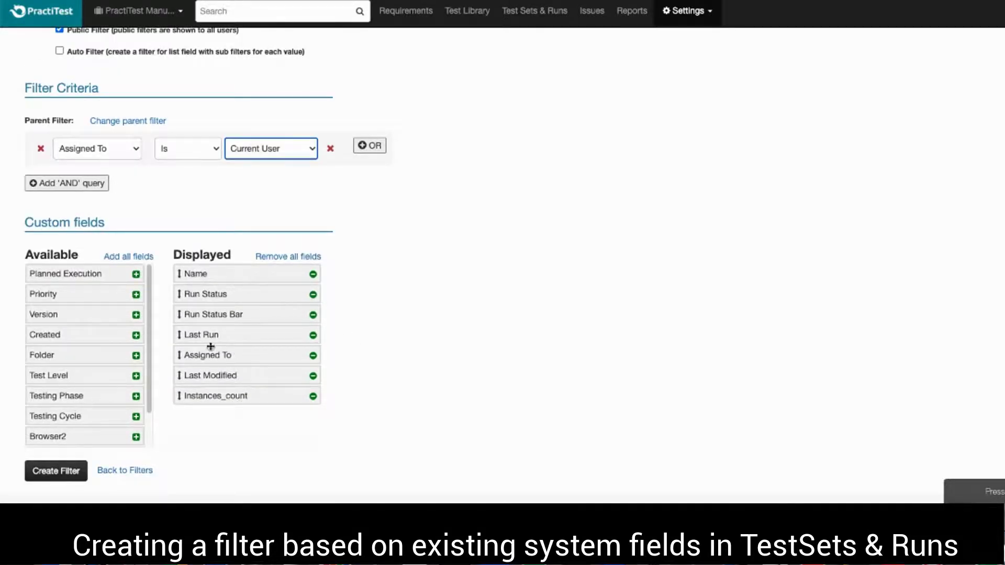
- Save the Assigned to me filter, showing the two test sets Entity Definitions and System Login
left_click(60, 473)
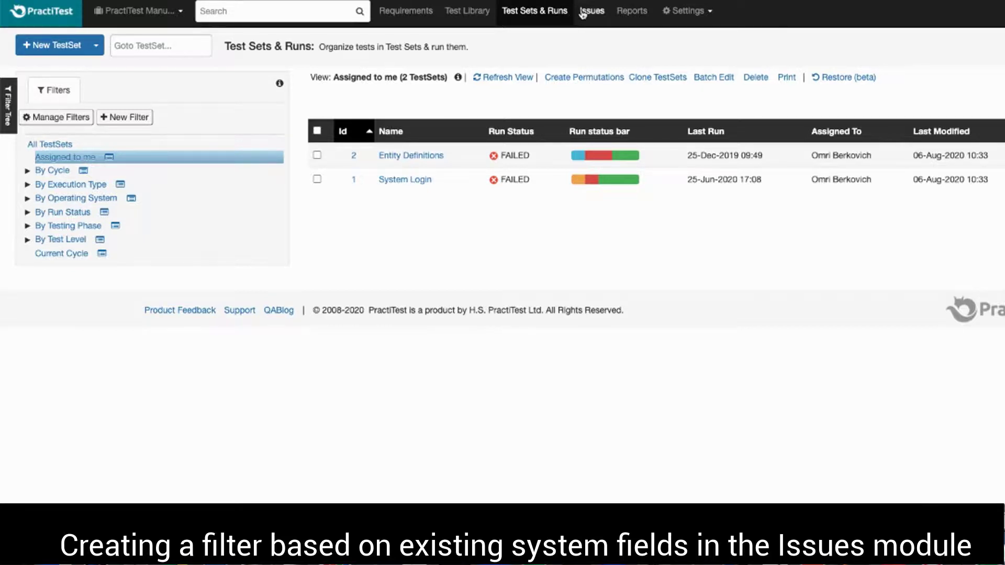
- Start a new Issues filter named 'Last modified in the last 4 weeks'
left_click(582, 15)
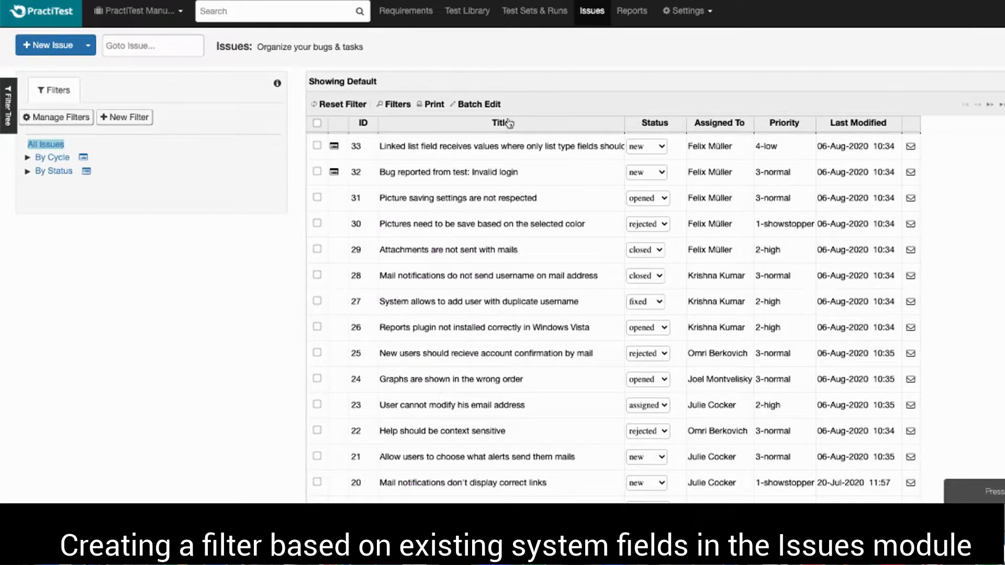
left_click(130, 121)
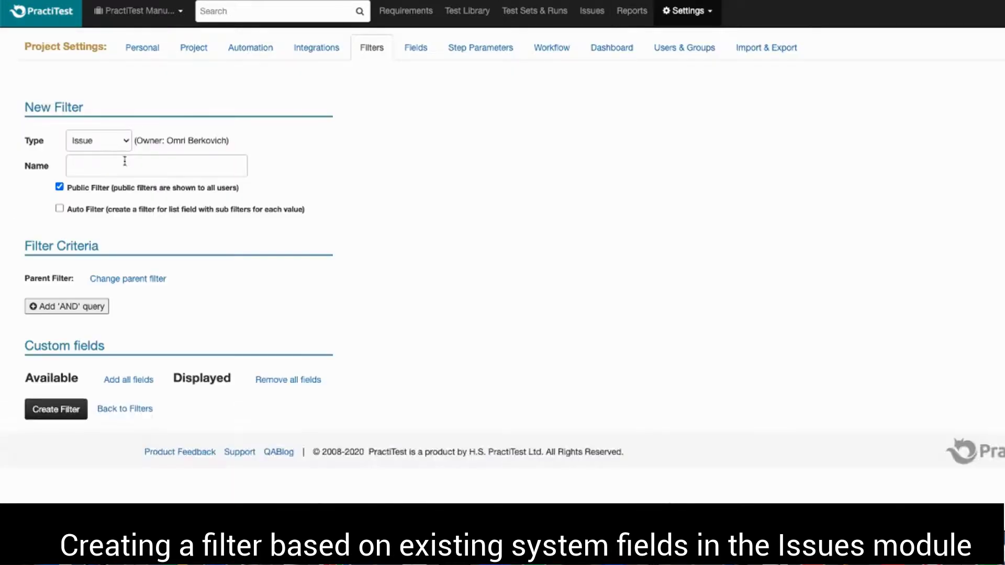
left_click(125, 164)
type("Last modified in ")
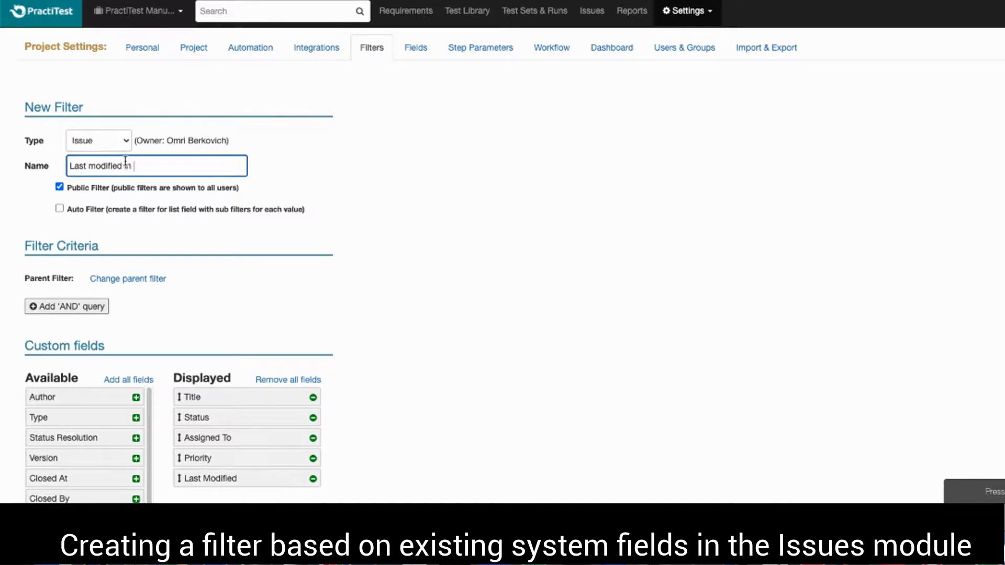
type("the last 4 weeks")
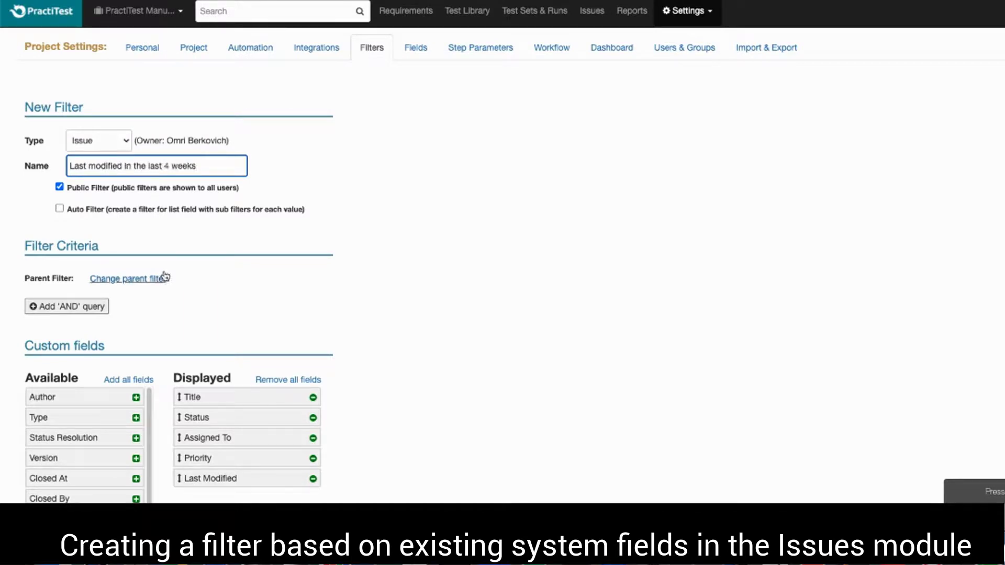
- Add the criterion Last Modified in the last 4 weeks
left_click(66, 306)
scroll(67, 307, "down", 1)
left_click(97, 246)
left_click(109, 399)
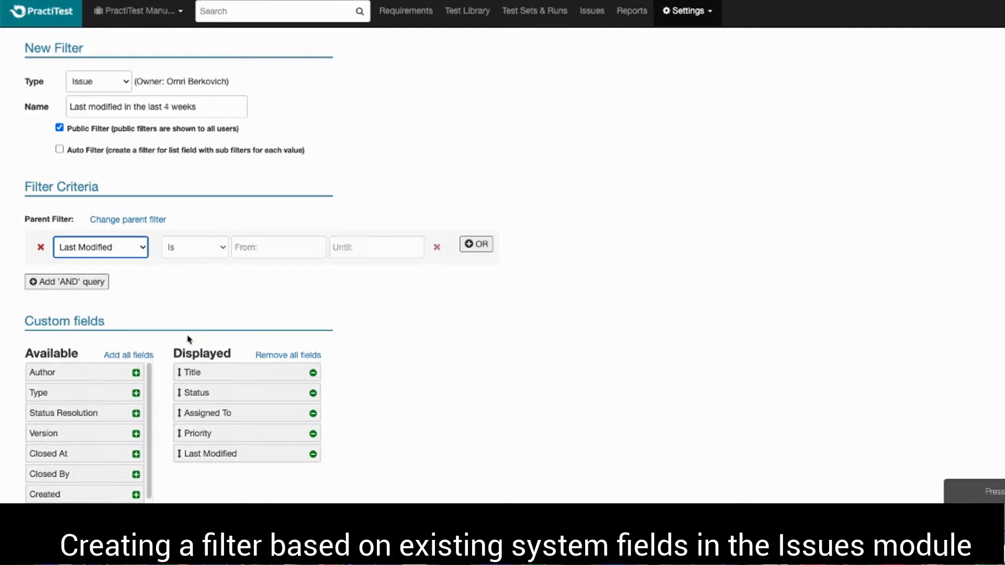
left_click(197, 254)
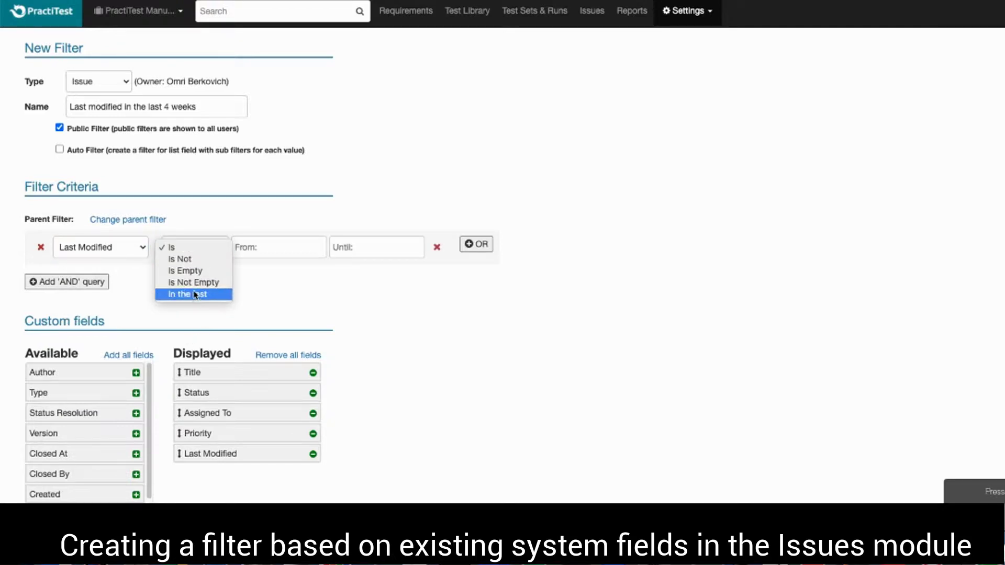
left_click(194, 295)
left_click(252, 248)
type("4")
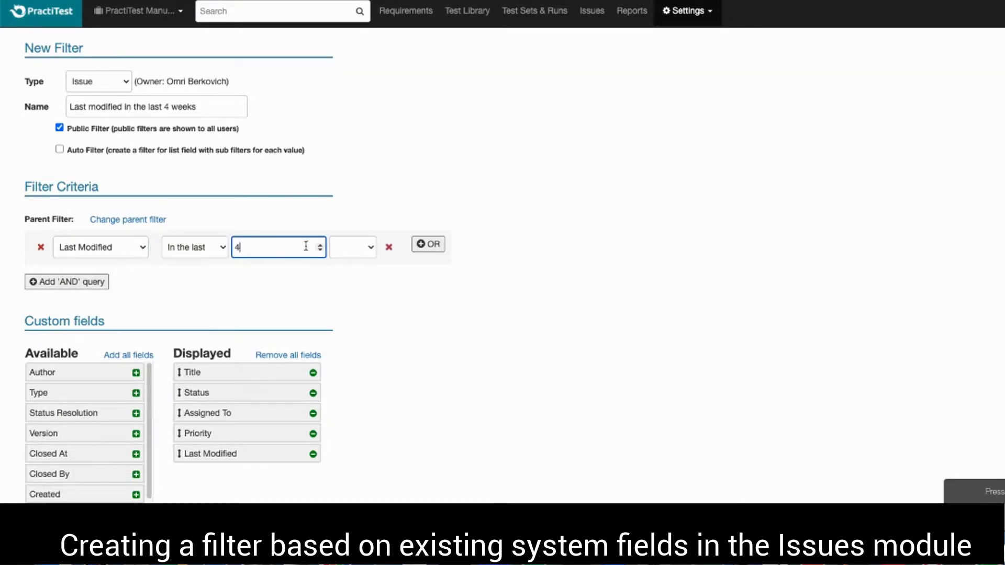
left_click(352, 247)
left_click(348, 292)
- Add Testing Cycle to the filter's displayed columns
scroll(316, 314, "down", 1)
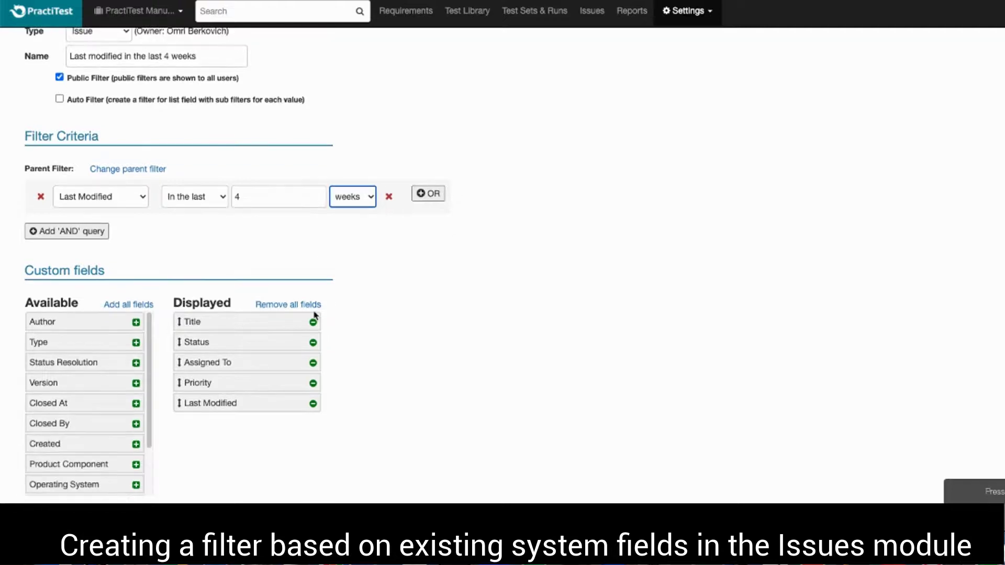
scroll(314, 315, "down", 1)
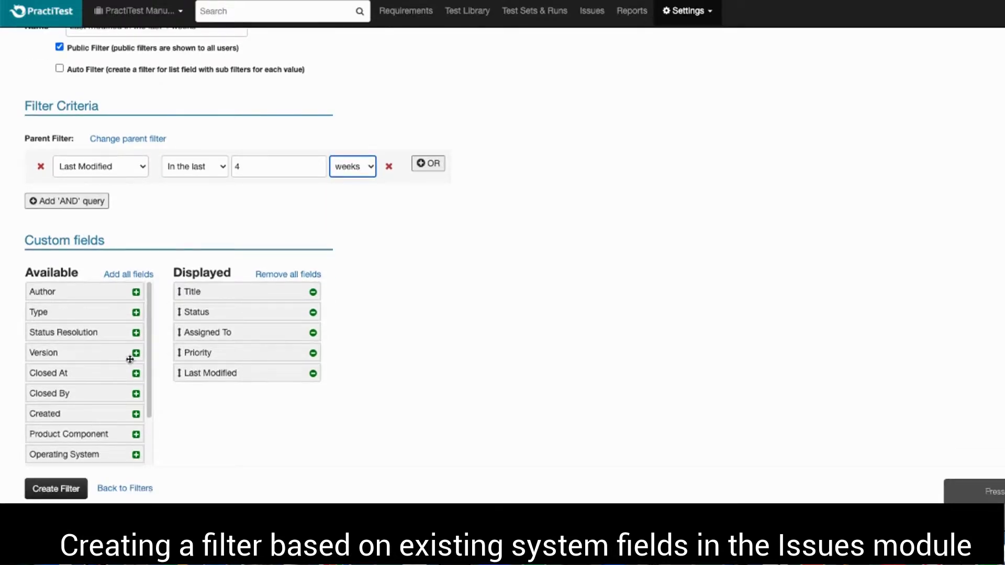
scroll(109, 355, "down", 1)
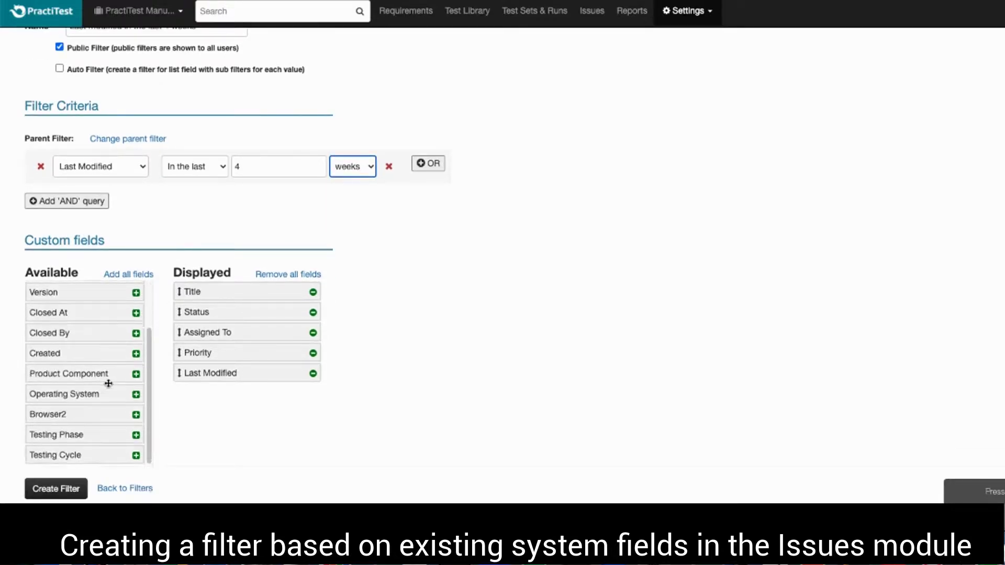
left_click_drag(75, 457, 245, 392)
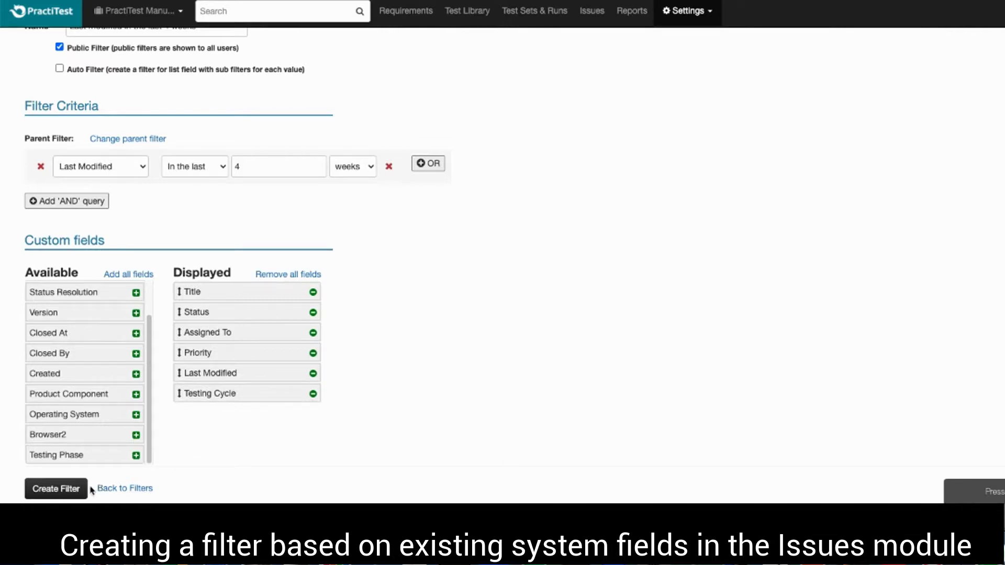
- Save the Last modified in the last 4 weeks filter and review the filtered issues list
left_click(56, 490)
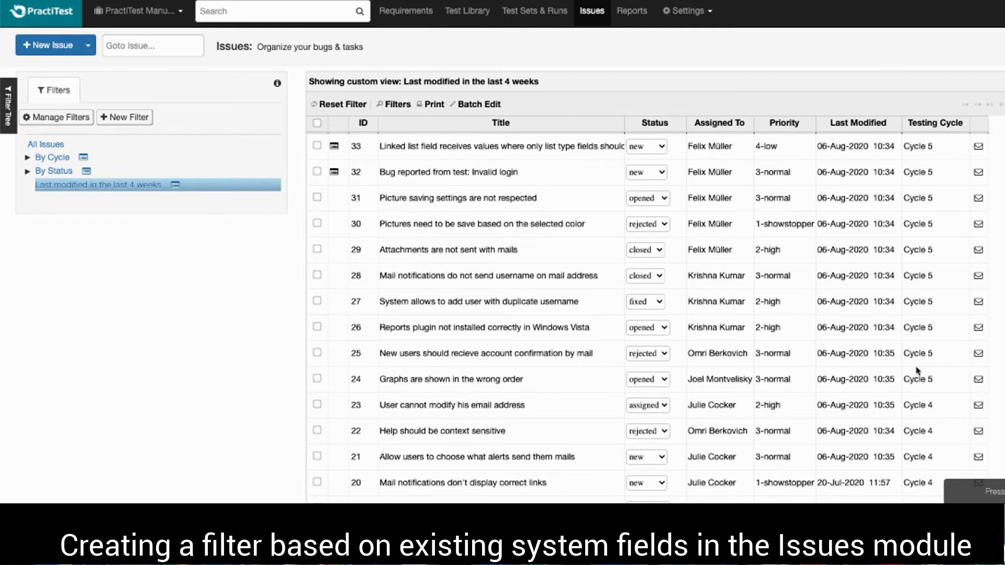
scroll(917, 371, "down", 3)
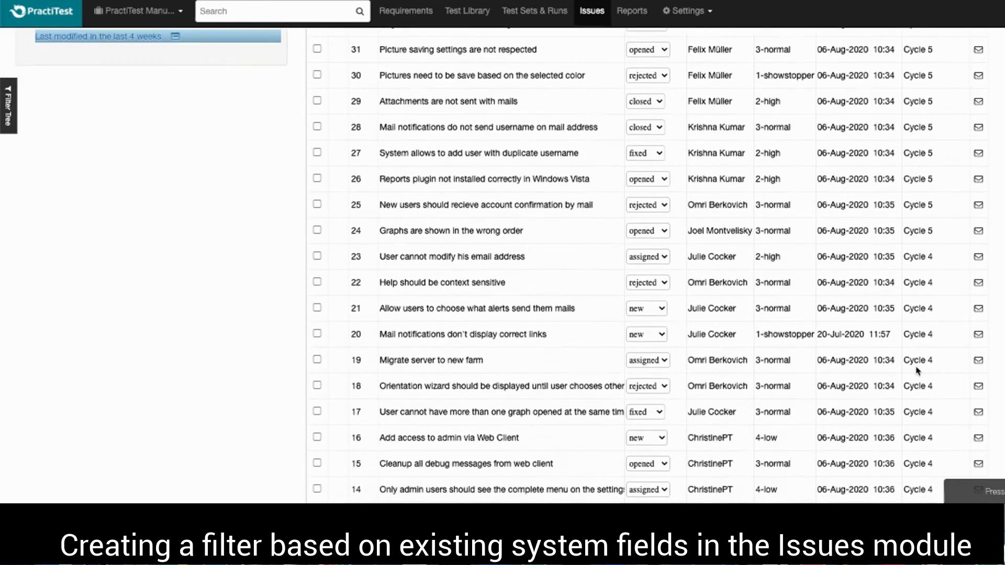
scroll(916, 371, "up", 2)
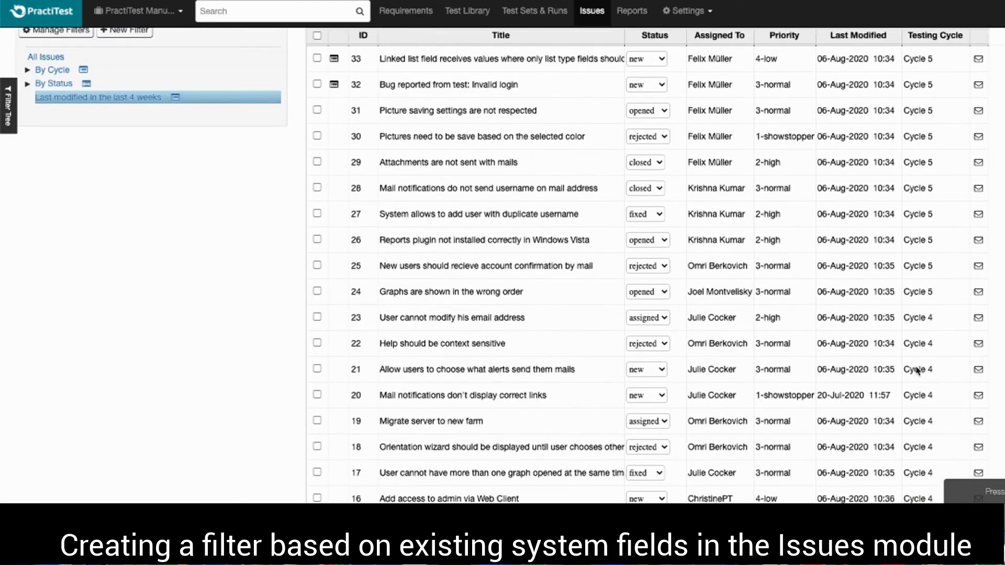